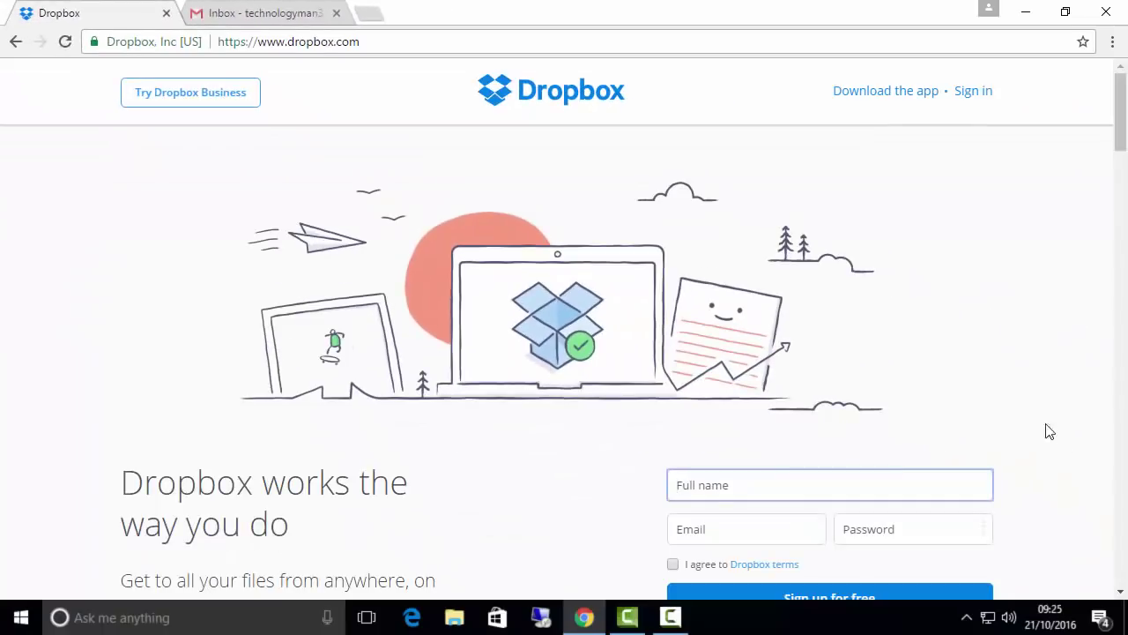
Step: Enter a full name, e-mail and password for a free Dropbox account, accept the terms, and submit
{"action": "scroll", "coordinate": [1033, 408], "scroll_direction": "down", "scroll_amount": 2}
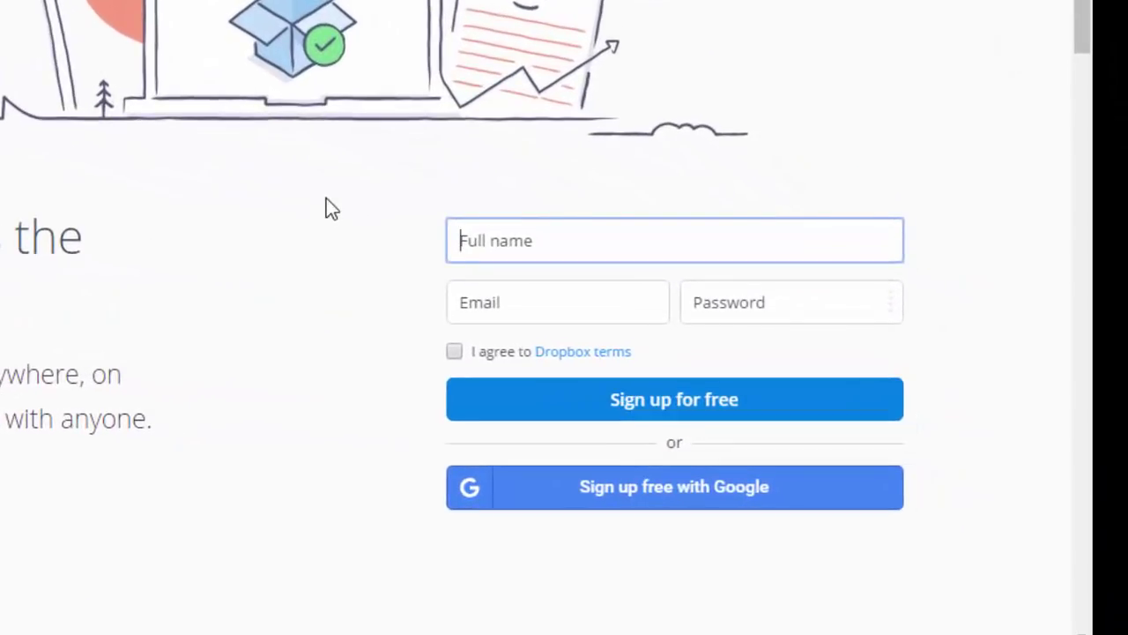
{"action": "type", "text": "Jonathan"}
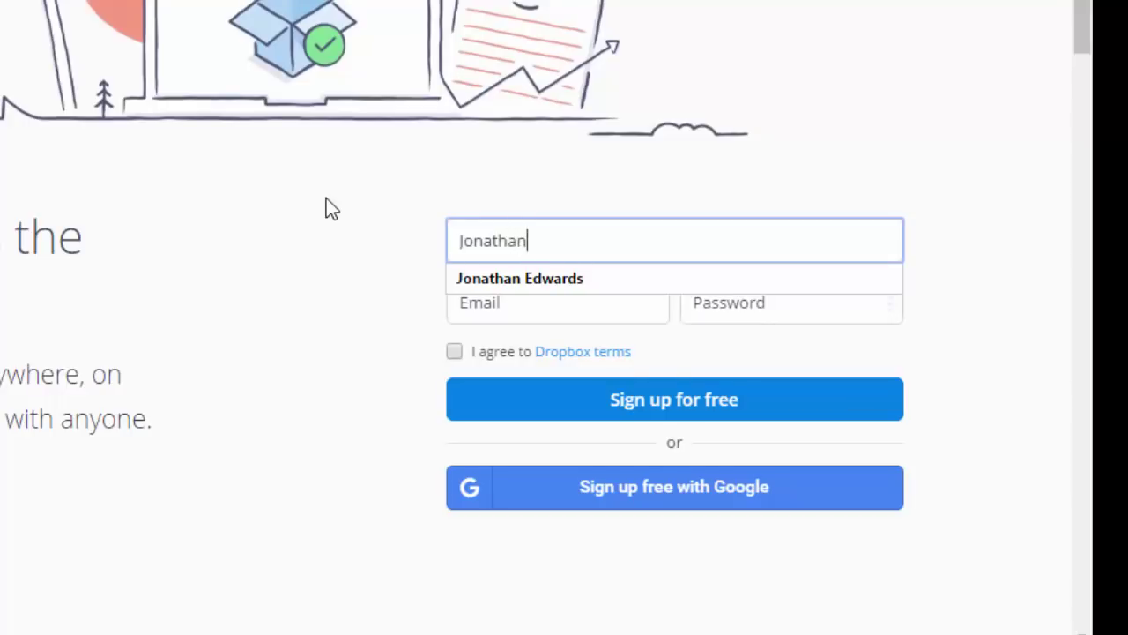
{"action": "key", "text": "Down"}
{"action": "key", "text": "Tab"}
{"action": "type", "text": "tech"}
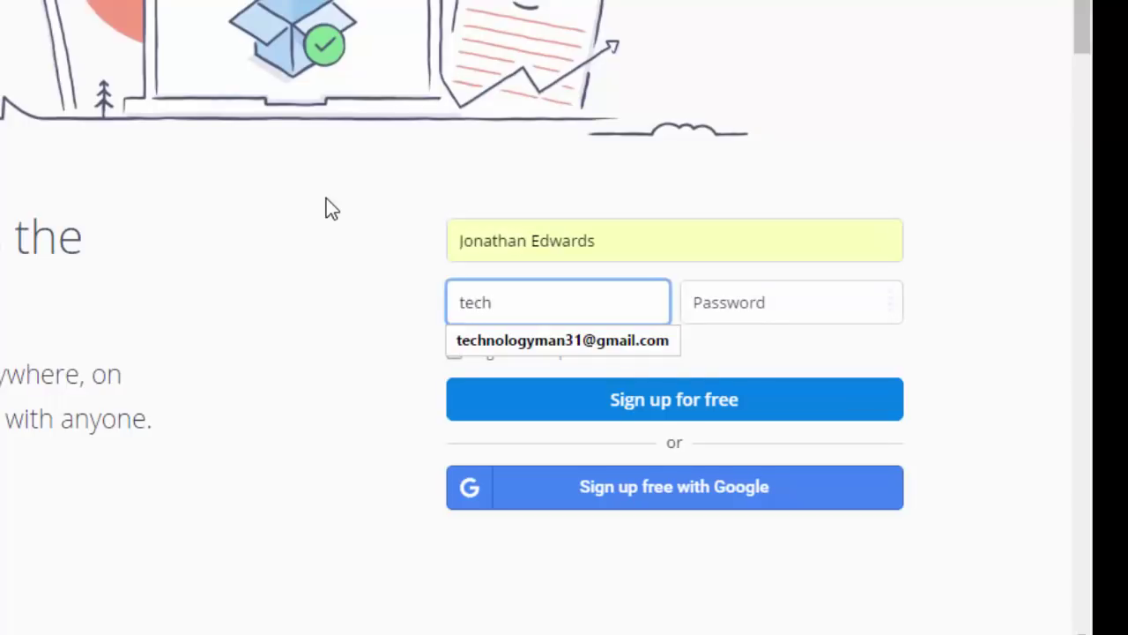
{"action": "key", "text": "Down"}
{"action": "key", "text": "Return"}
{"action": "key", "text": "Tab"}
{"action": "type", "text": "p•••••••"}
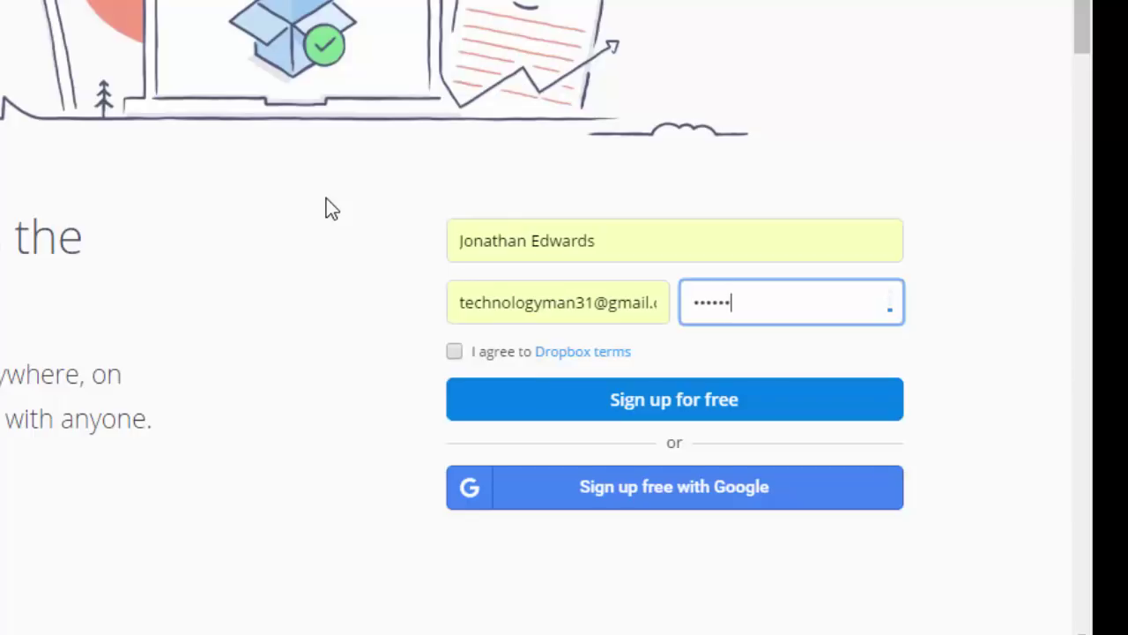
{"action": "left_click", "coordinate": [454, 351]}
{"action": "left_click", "coordinate": [558, 409]}
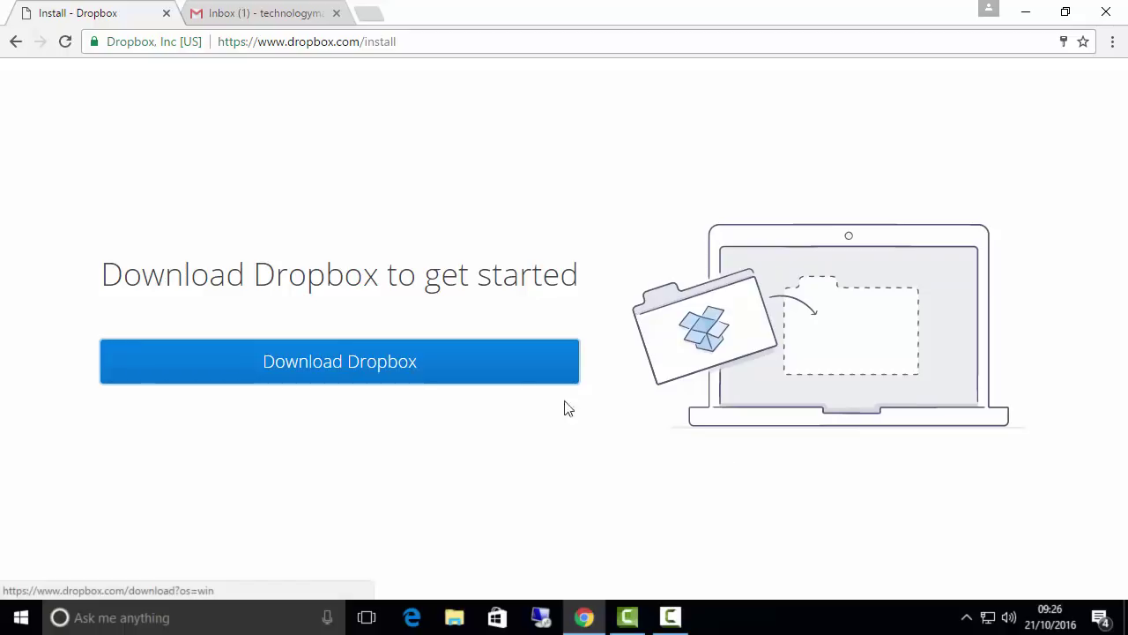
Step: Download and install Dropbox for Windows, then open the Dropbox folder, dismissing the folder-exists message
{"action": "left_click", "coordinate": [434, 368]}
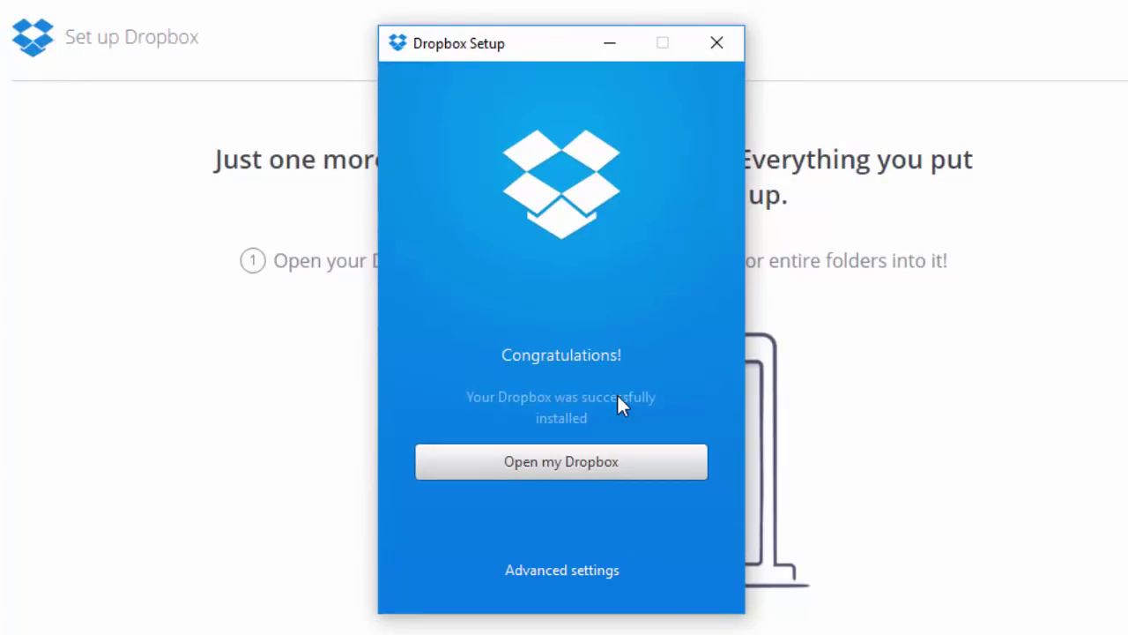
{"action": "left_click", "coordinate": [591, 463]}
{"action": "key", "text": "Return"}
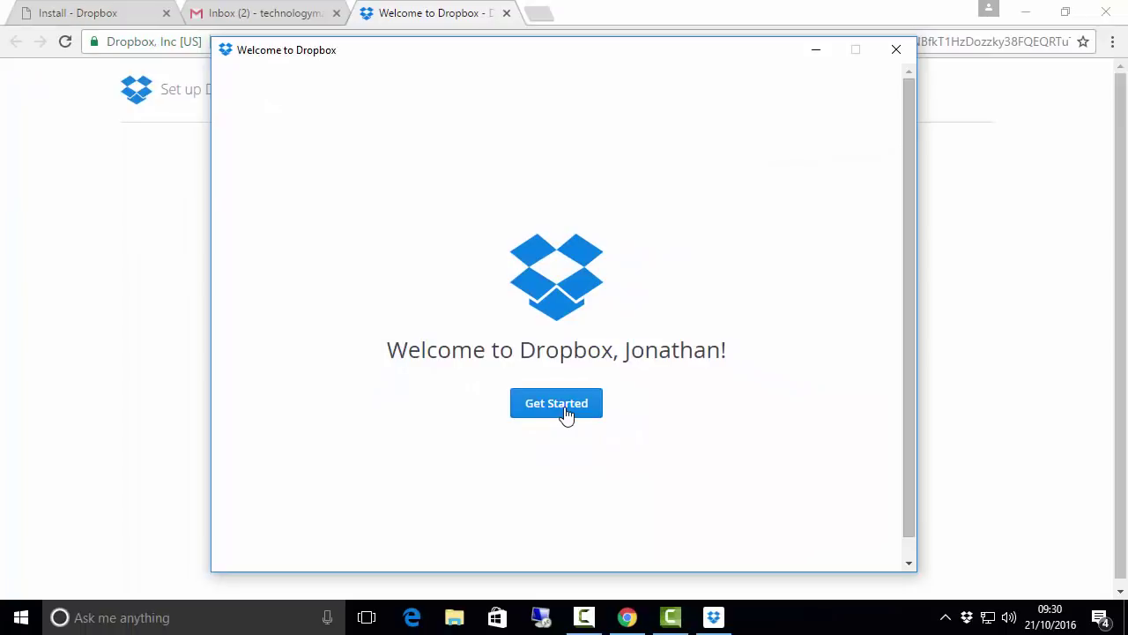
Step: Step through the welcome tour's backup, privacy and drag-and-drop slides and finish it
{"action": "left_click", "coordinate": [567, 414]}
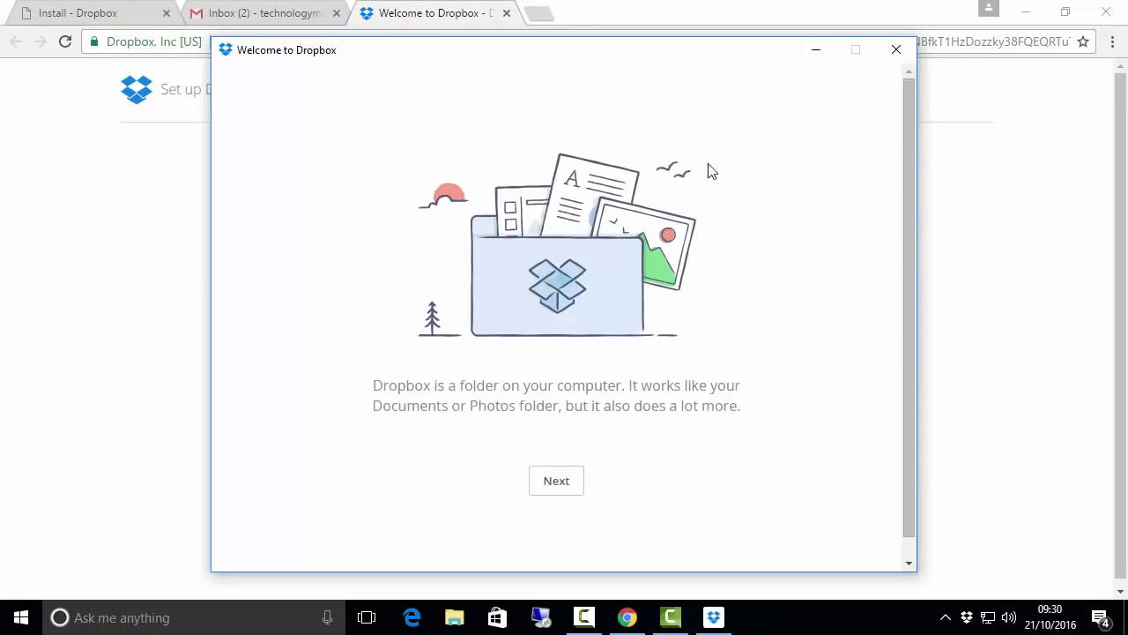
{"action": "left_click", "coordinate": [562, 484]}
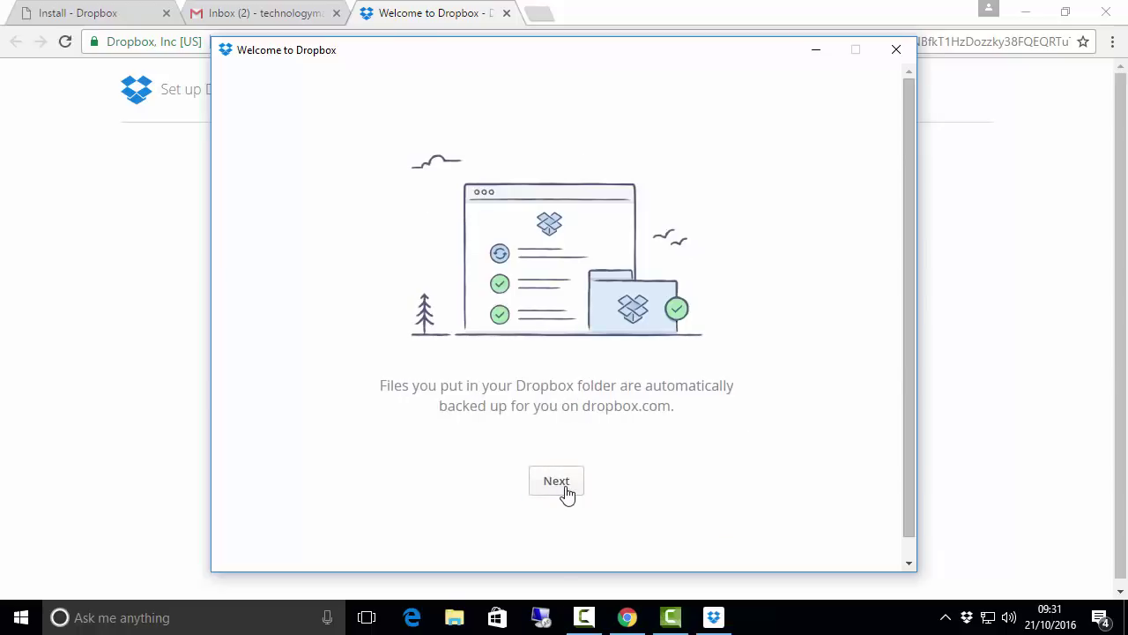
{"action": "left_click", "coordinate": [564, 486]}
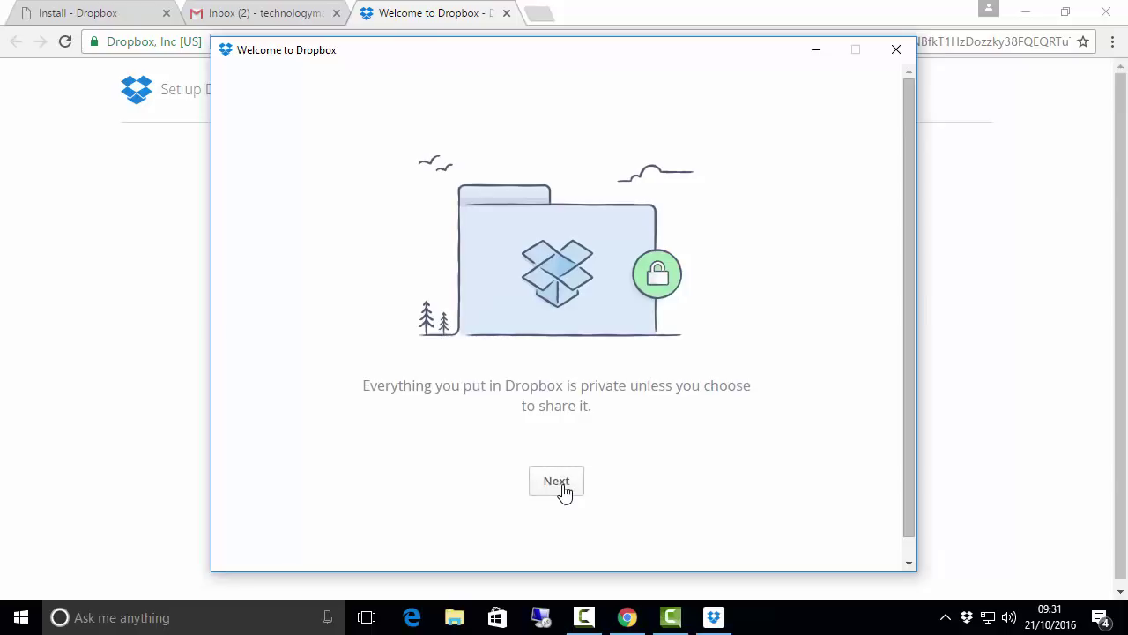
{"action": "left_click", "coordinate": [562, 485]}
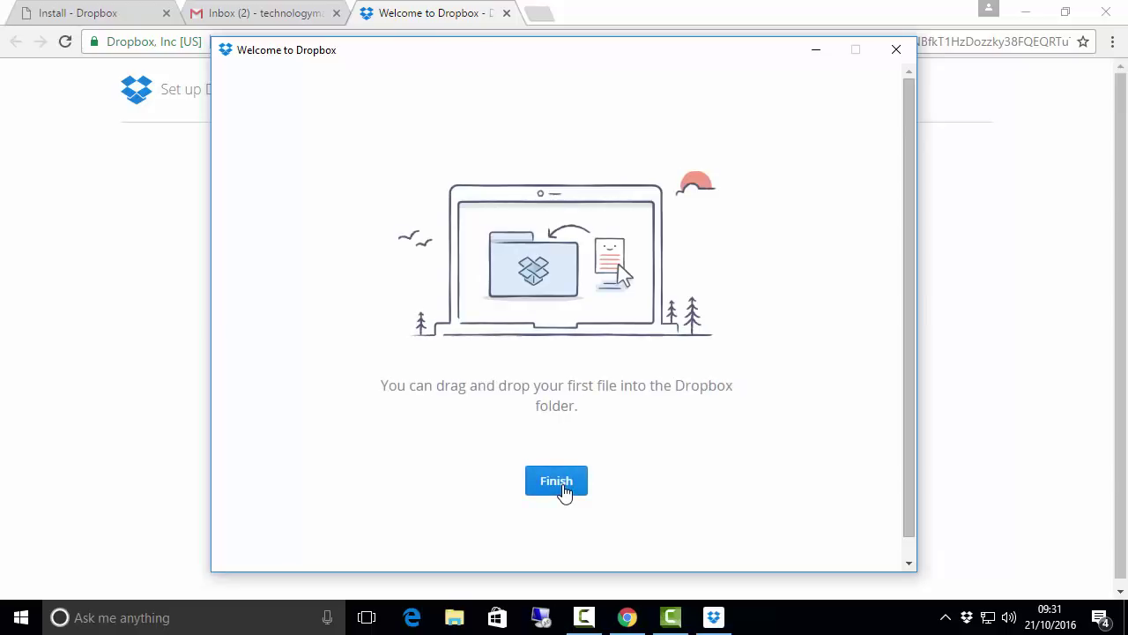
{"action": "left_click", "coordinate": [564, 490]}
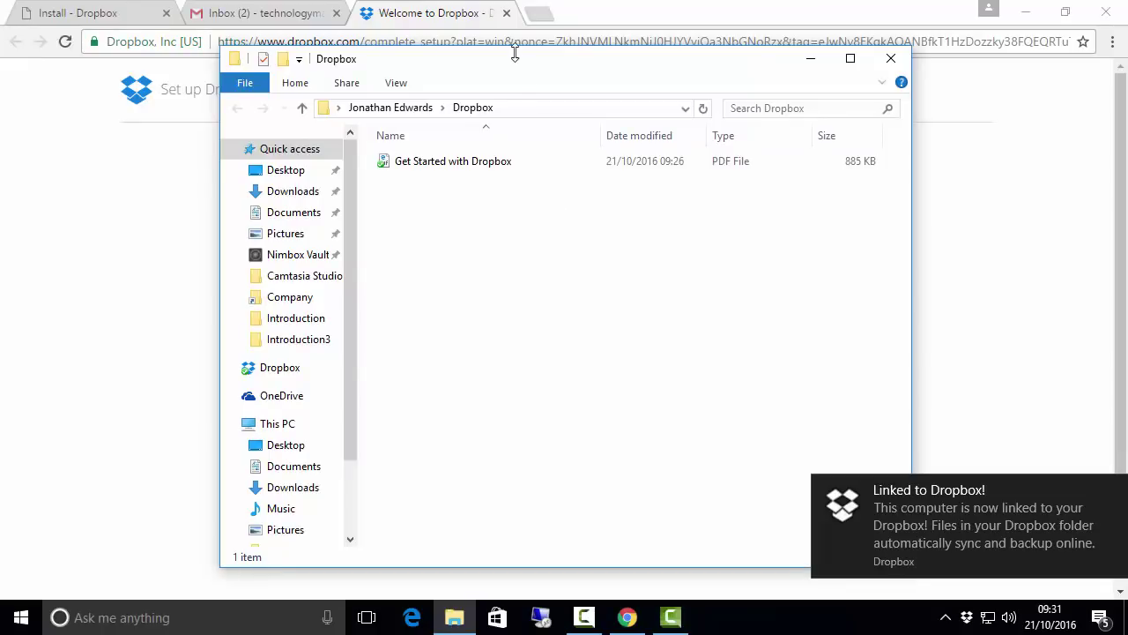
Step: Browse the Desktop, Documents and Dropbox folders in File Explorer, then minimise the window
{"action": "left_click_drag", "start_coordinate": [516, 55], "coordinate": [497, 45]}
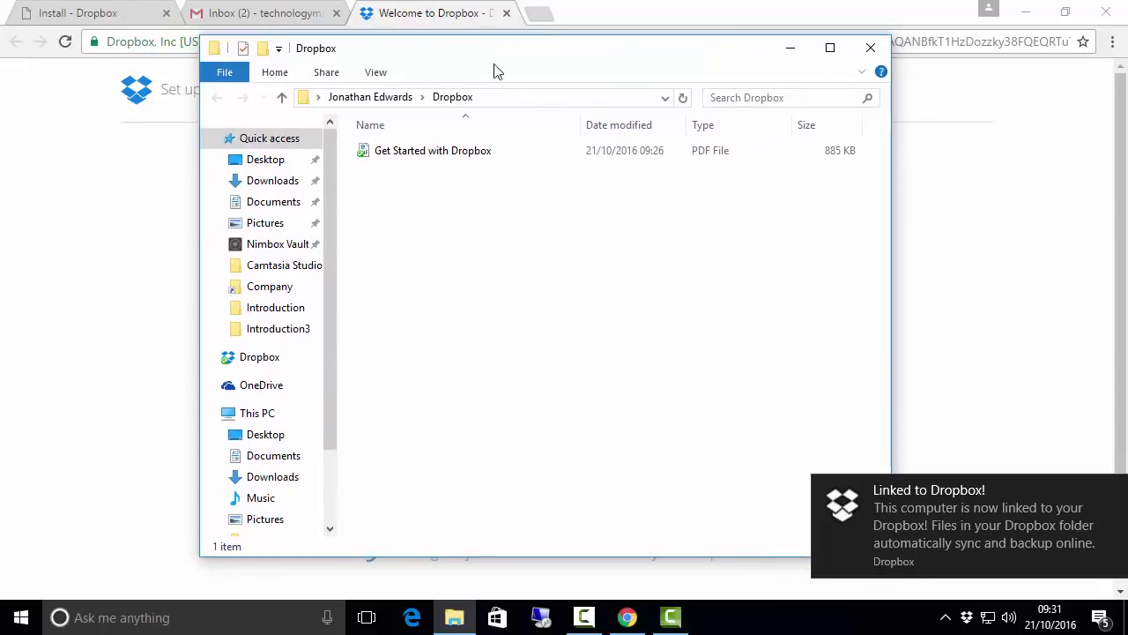
{"action": "left_click", "coordinate": [263, 165]}
{"action": "left_click", "coordinate": [275, 208]}
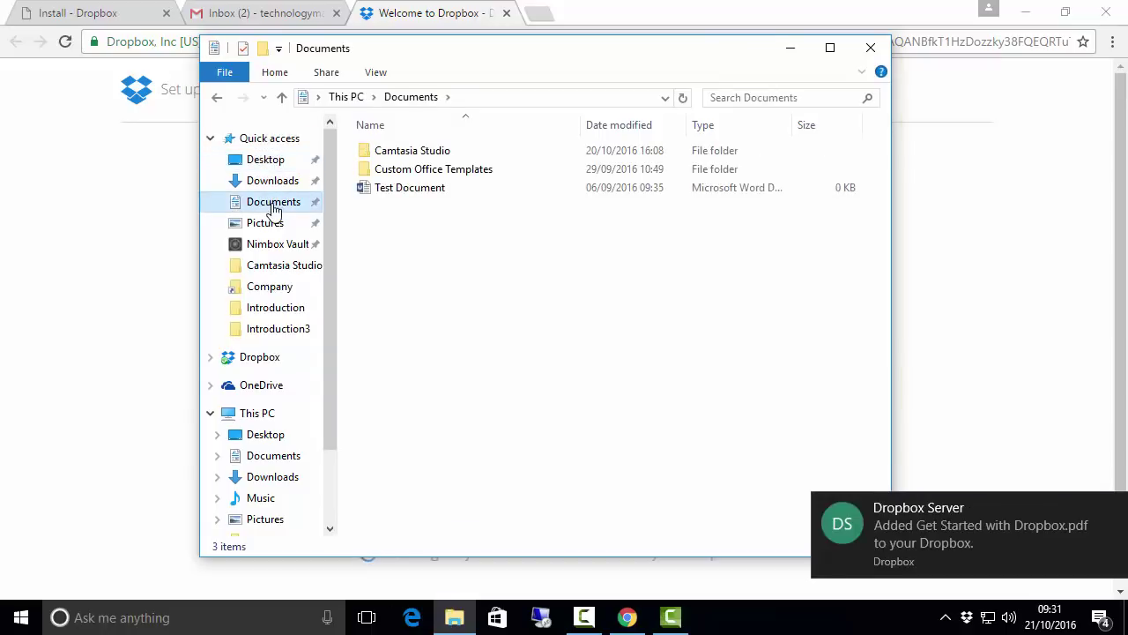
{"action": "left_click", "coordinate": [260, 358]}
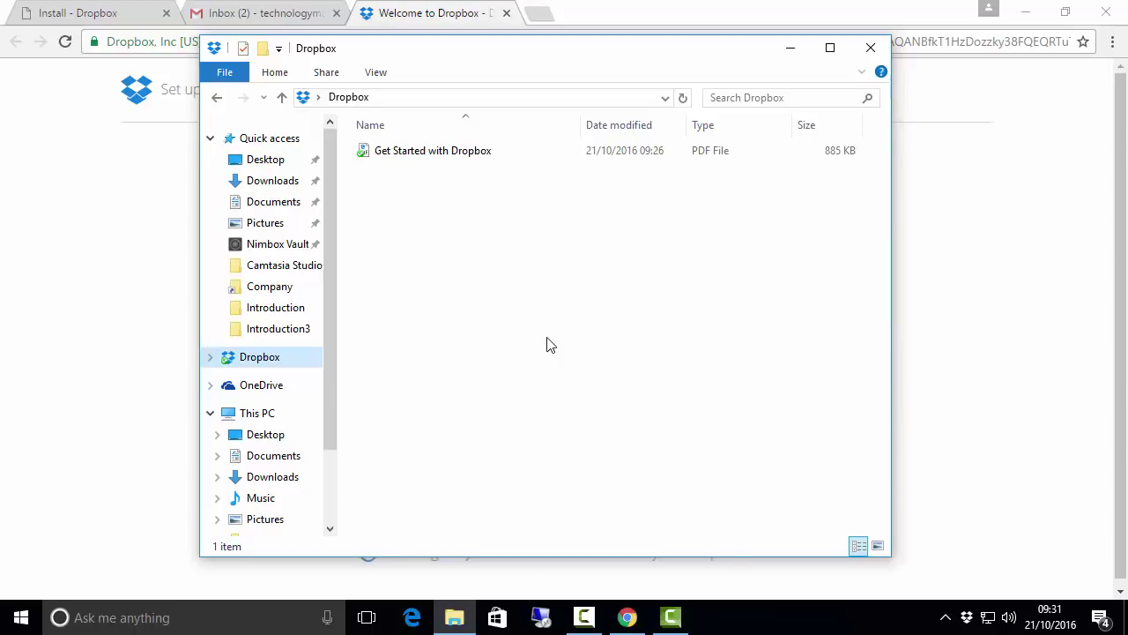
{"action": "left_click", "coordinate": [791, 54]}
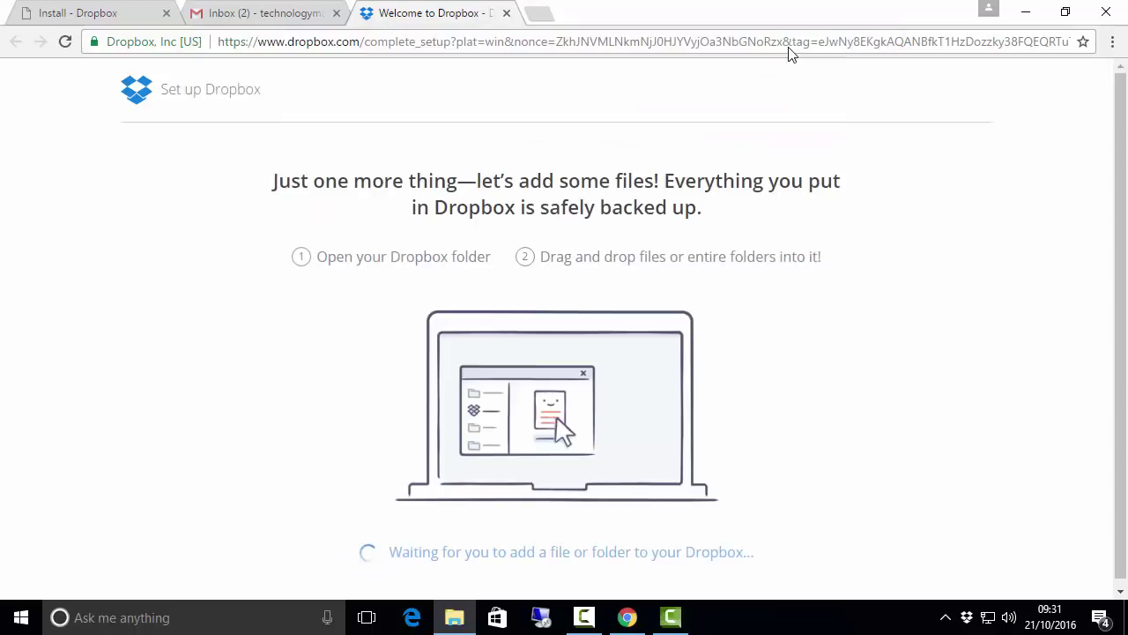
Step: In Gmail, open Dropbox's 'Please verify your email address' message to verify the account
{"action": "left_click", "coordinate": [275, 17]}
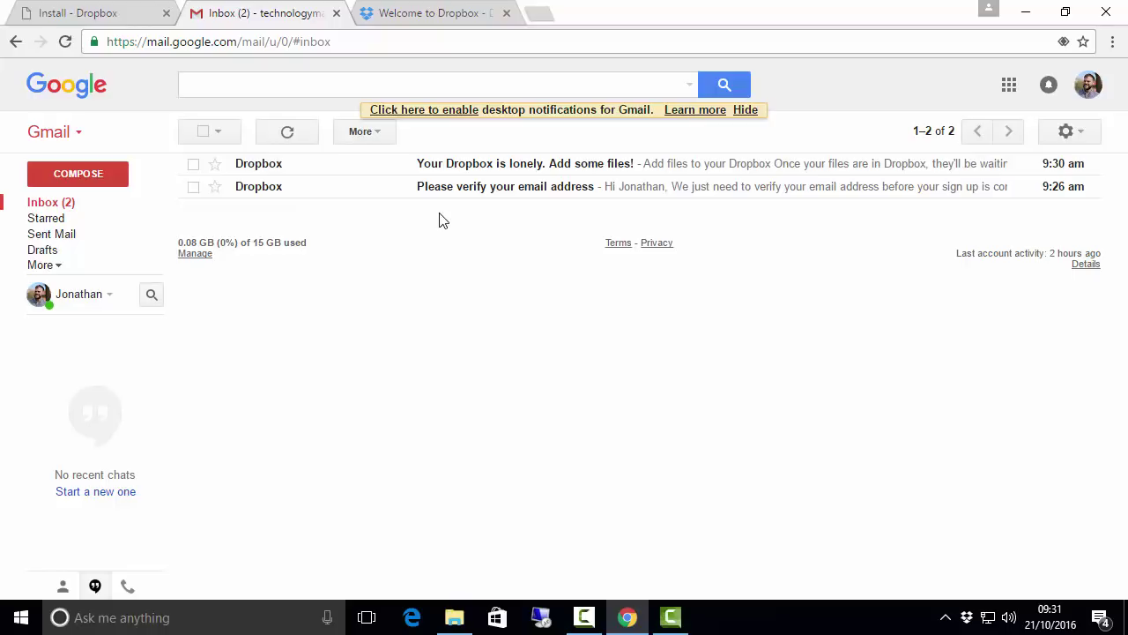
{"action": "left_click", "coordinate": [263, 190]}
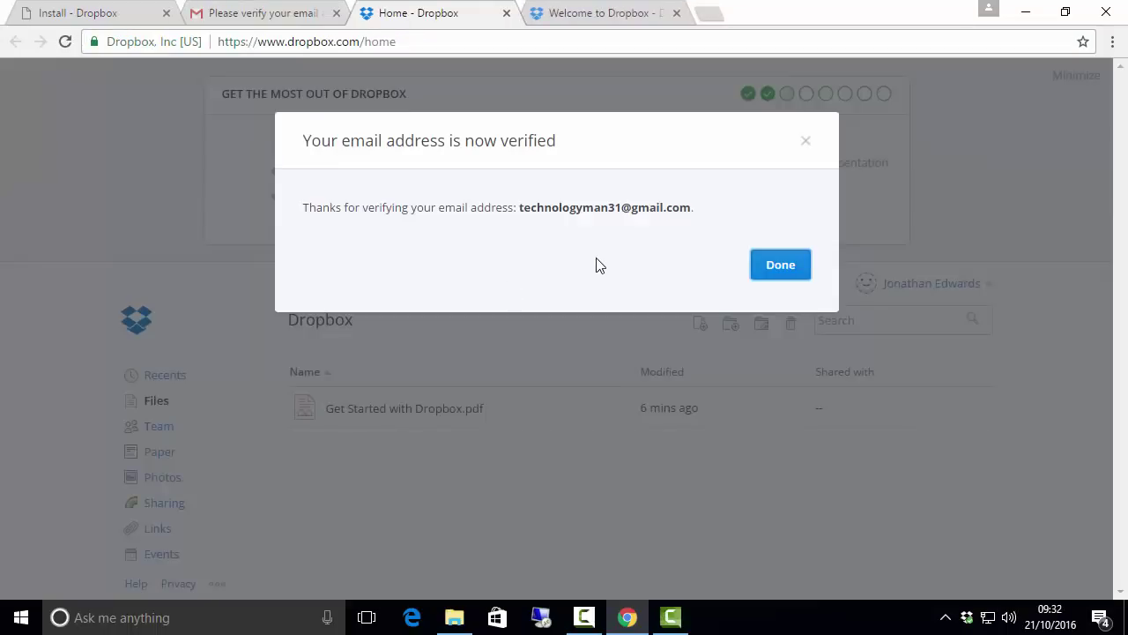
Step: Dismiss the email-verified notice and go to Settings through the account menu
{"action": "left_click", "coordinate": [778, 276]}
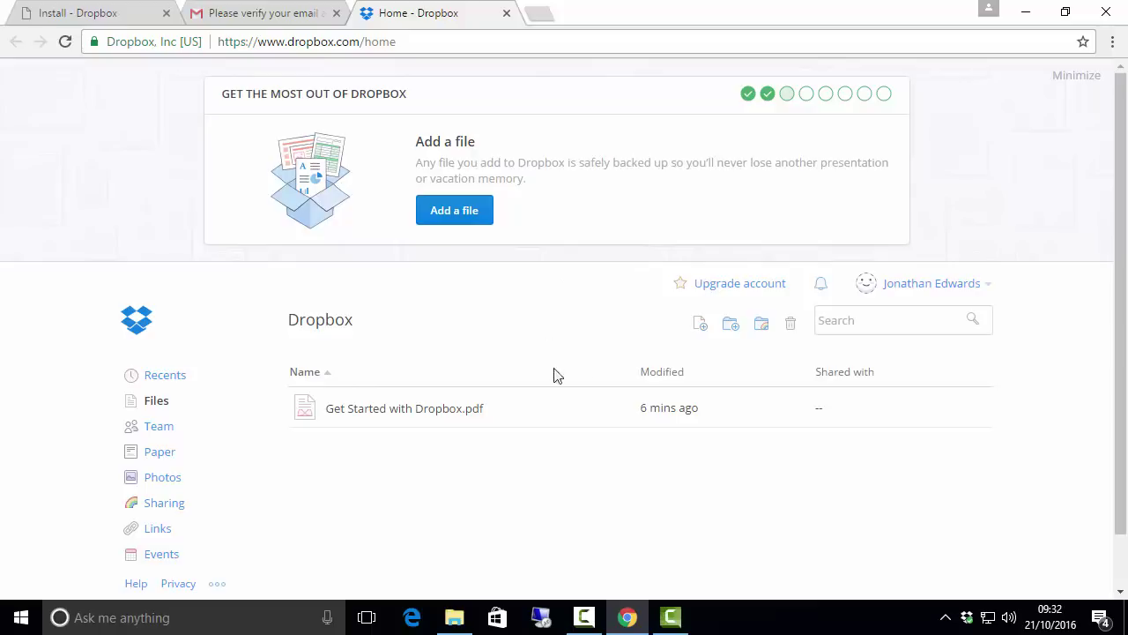
{"action": "left_click", "coordinate": [991, 290]}
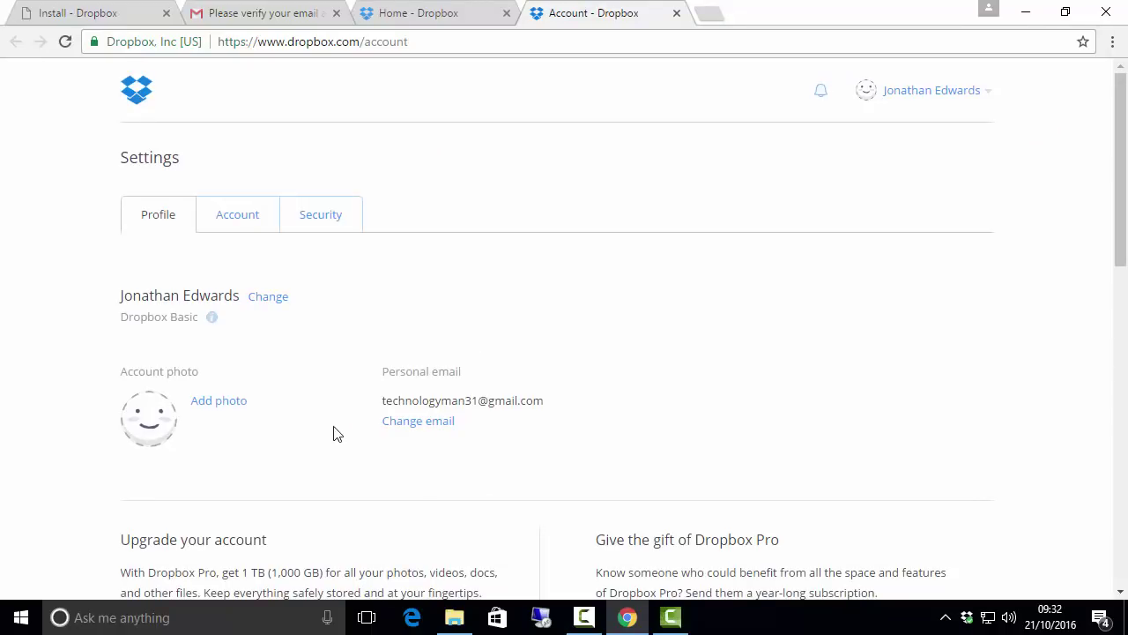
Step: Upload My Picture from the Desktop as the Dropbox profile photo
{"action": "left_click", "coordinate": [208, 407]}
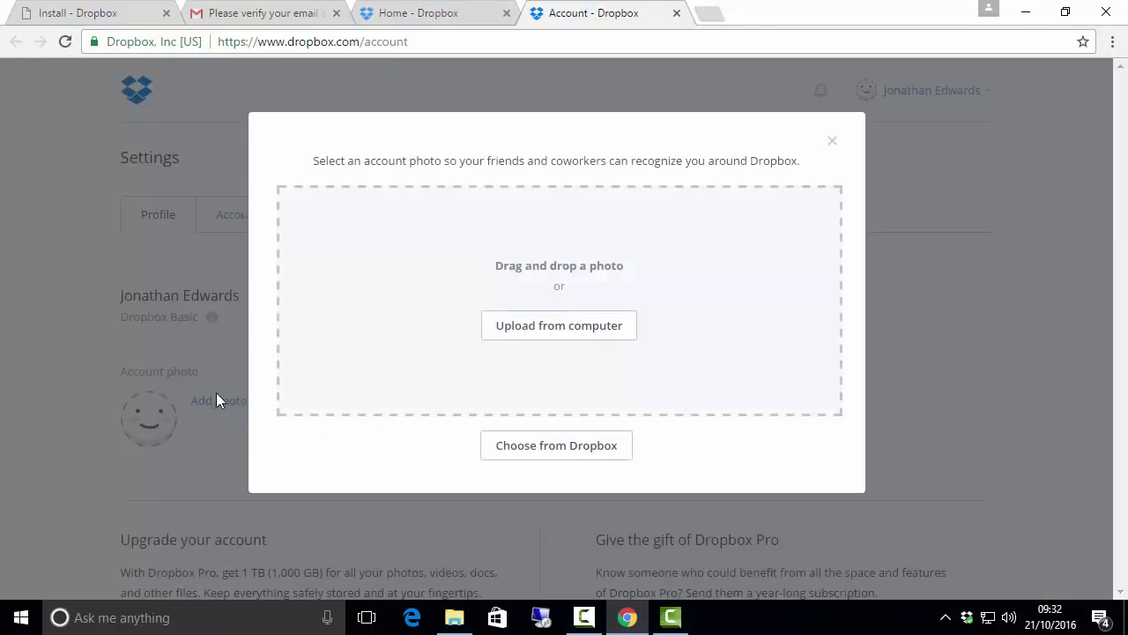
{"action": "left_click", "coordinate": [585, 328]}
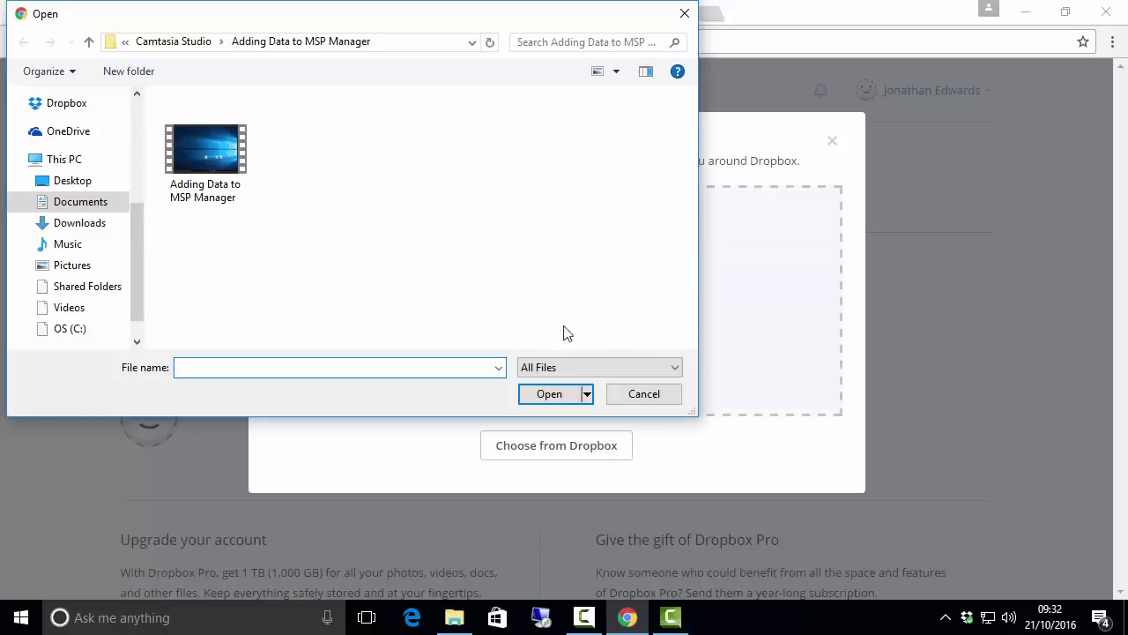
{"action": "left_click", "coordinate": [77, 182]}
{"action": "left_click", "coordinate": [195, 160]}
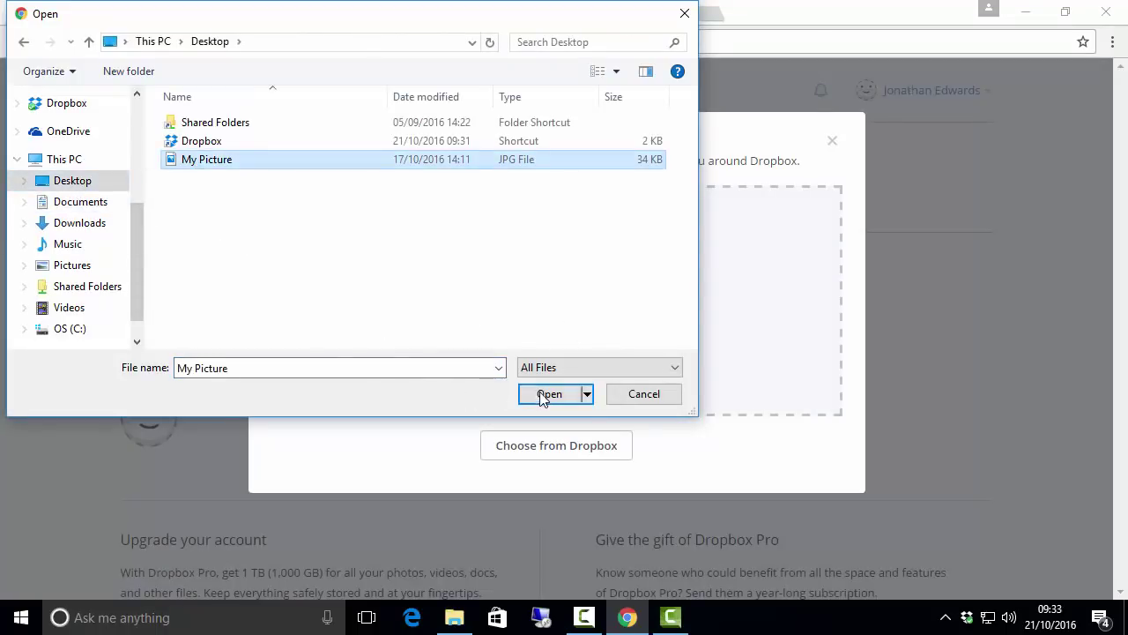
{"action": "left_click", "coordinate": [543, 395]}
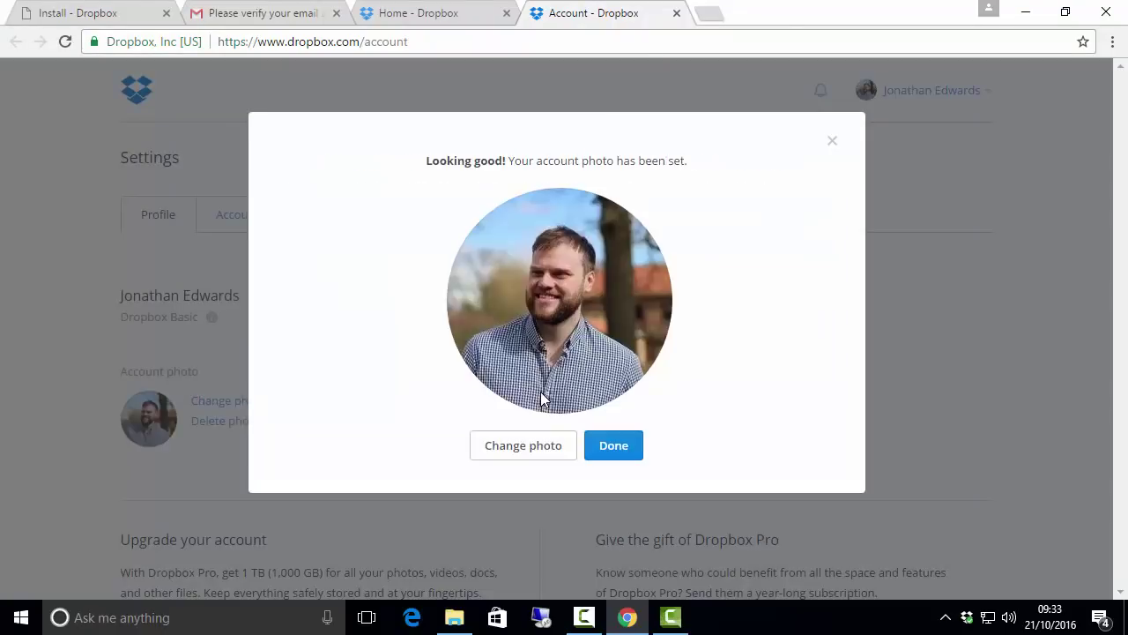
{"action": "left_click", "coordinate": [617, 447]}
{"action": "scroll", "coordinate": [618, 452], "scroll_direction": "down", "scroll_amount": 2}
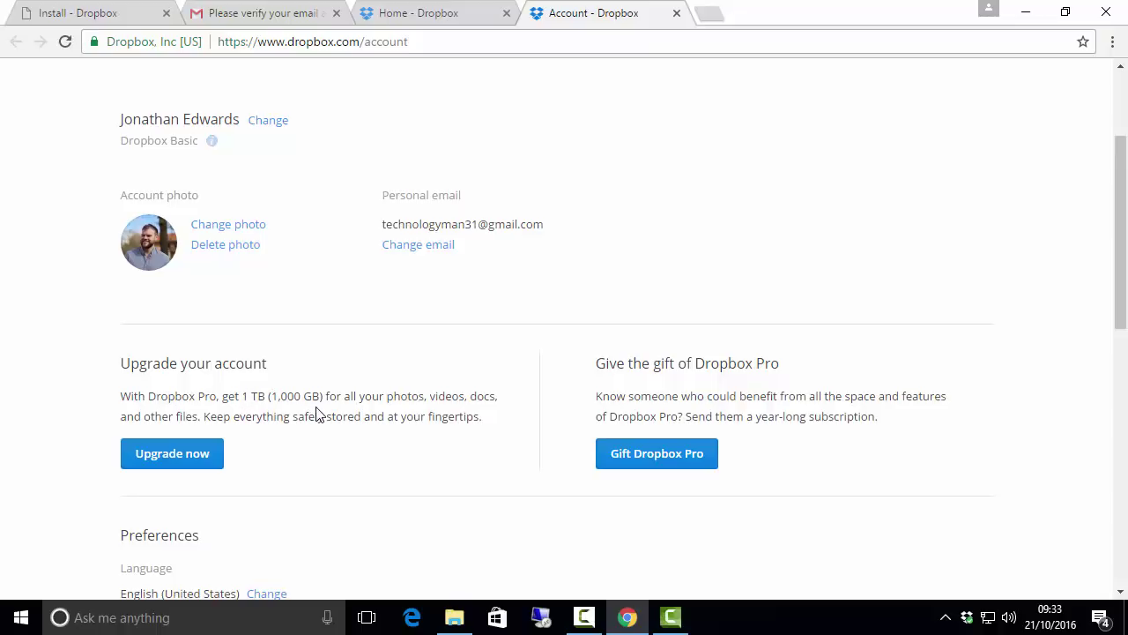
Step: Return from Settings to the Dropbox Files home page using the Dropbox logo
{"action": "scroll", "coordinate": [316, 412], "scroll_direction": "down", "scroll_amount": 4}
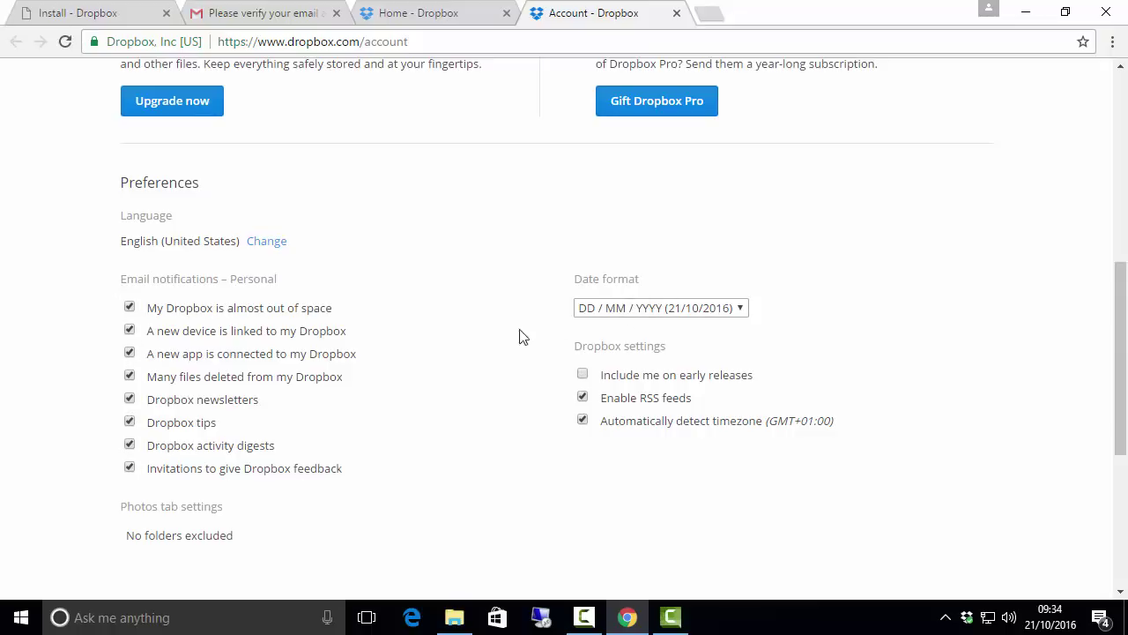
{"action": "scroll", "coordinate": [450, 397], "scroll_direction": "down", "scroll_amount": 1}
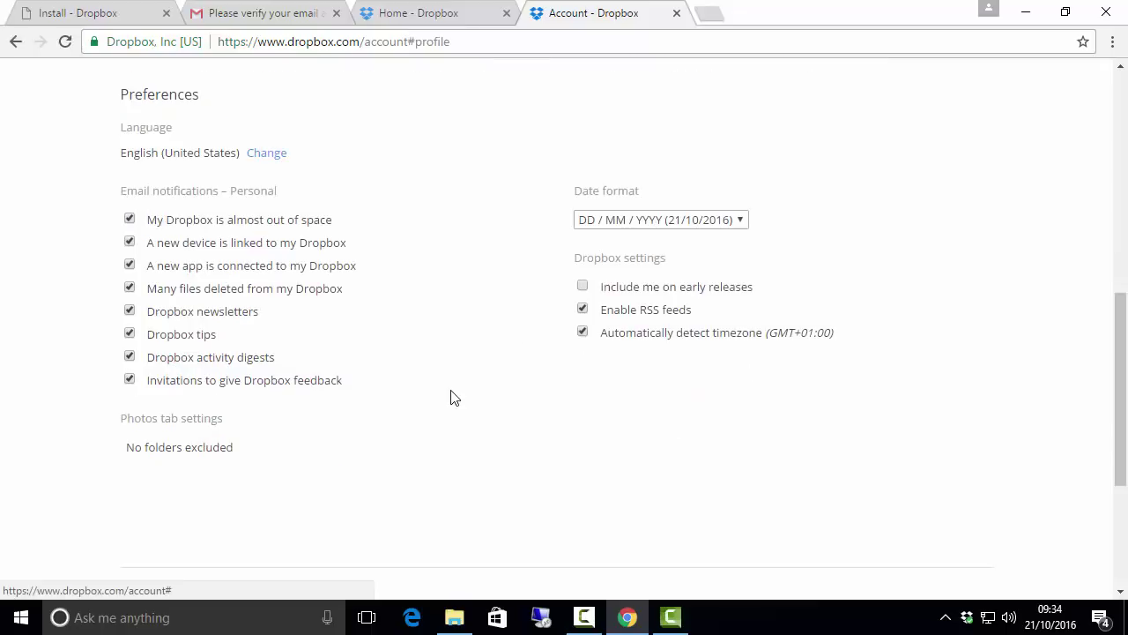
{"action": "scroll", "coordinate": [450, 397], "scroll_direction": "up", "scroll_amount": 7}
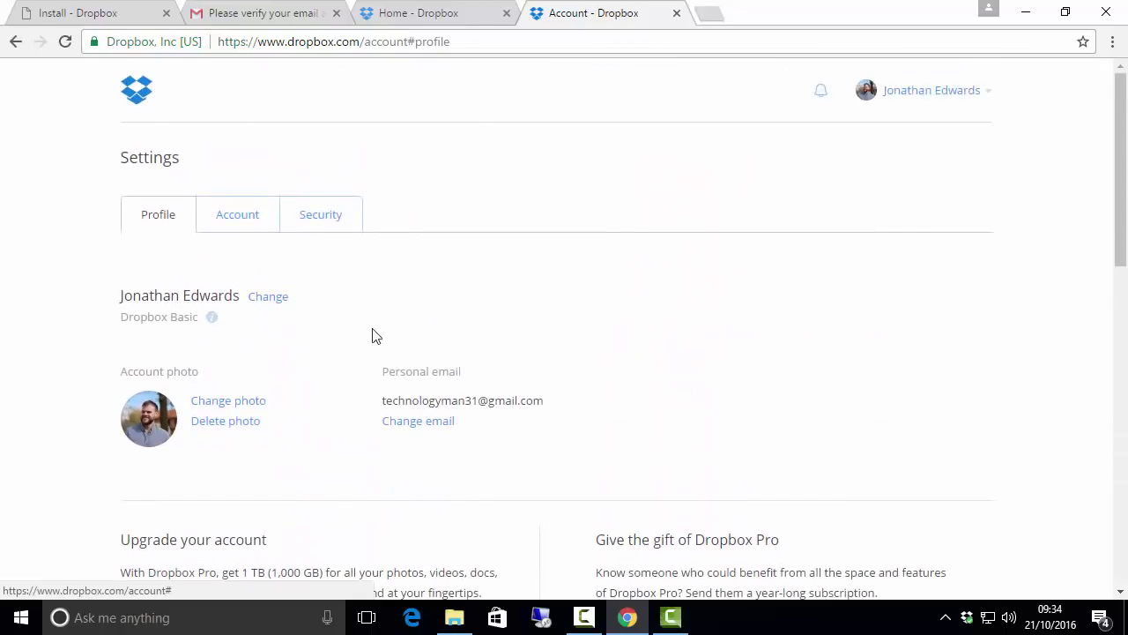
{"action": "left_click", "coordinate": [137, 94]}
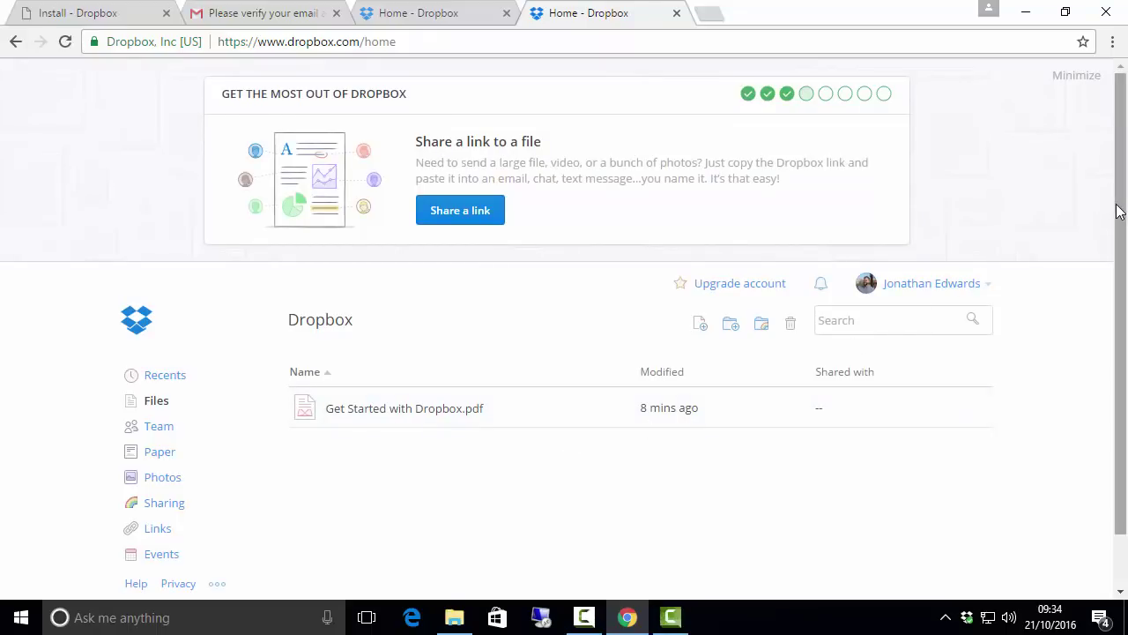
Step: Check the local Dropbox folder holds Get Started with Dropbox.pdf, then minimise it and Chrome
{"action": "scroll", "coordinate": [1119, 216], "scroll_direction": "down", "scroll_amount": 1}
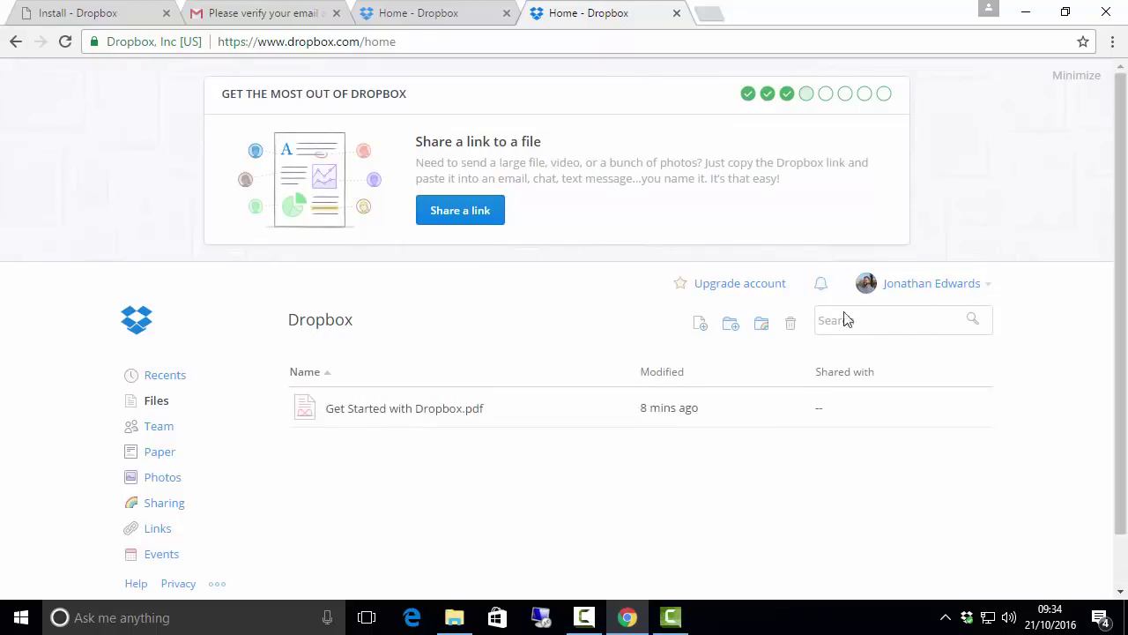
{"action": "left_click", "coordinate": [454, 617]}
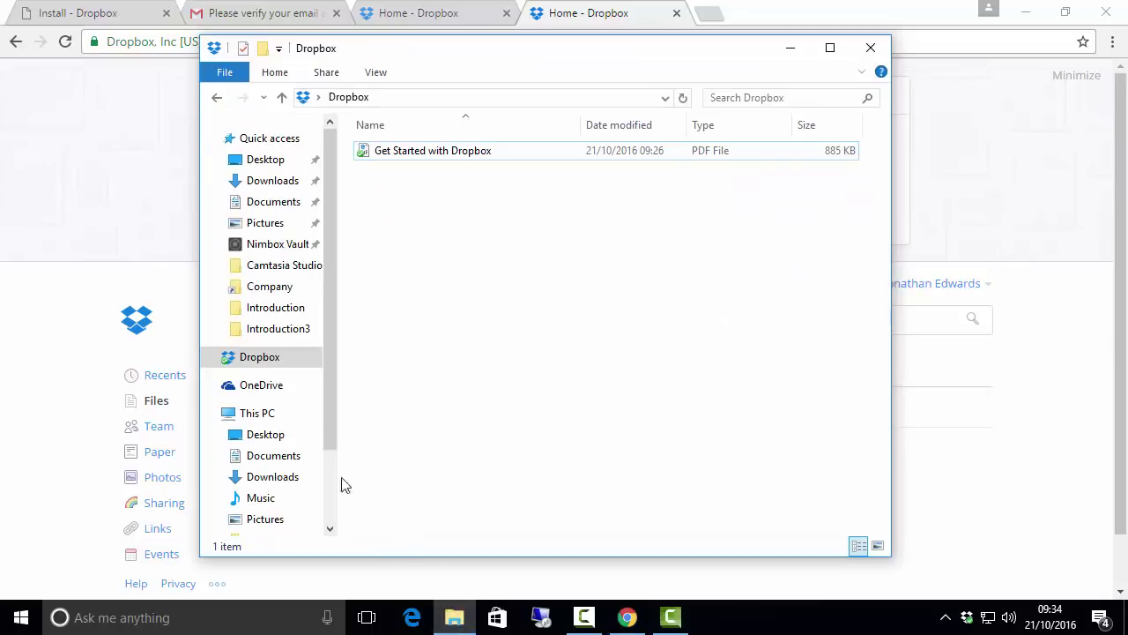
{"action": "left_click", "coordinate": [789, 47]}
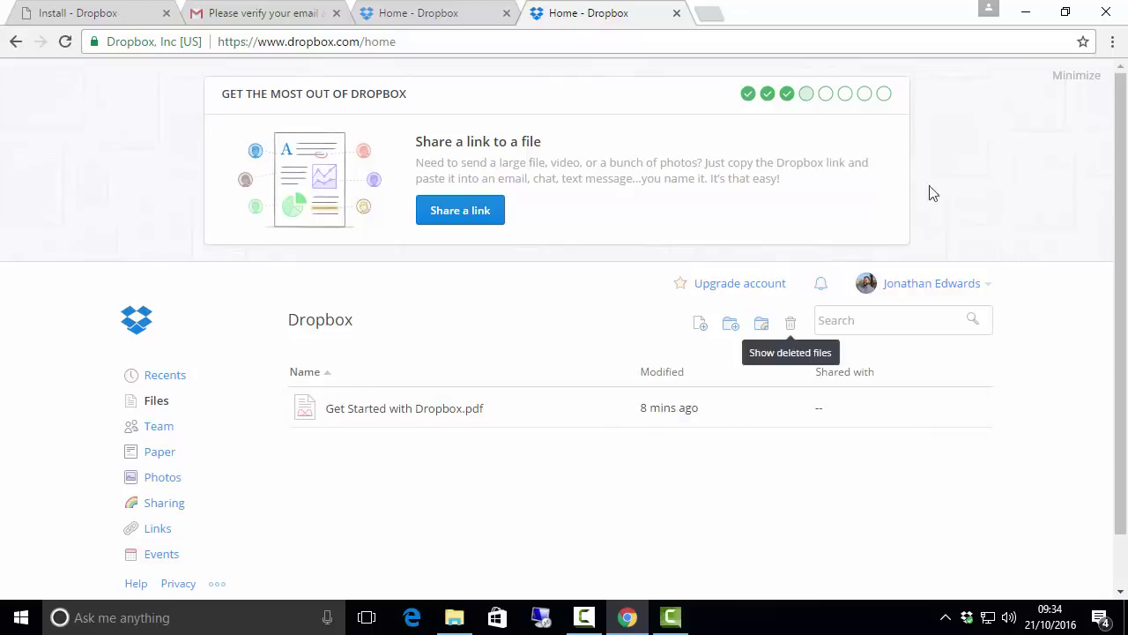
{"action": "left_click", "coordinate": [1026, 12]}
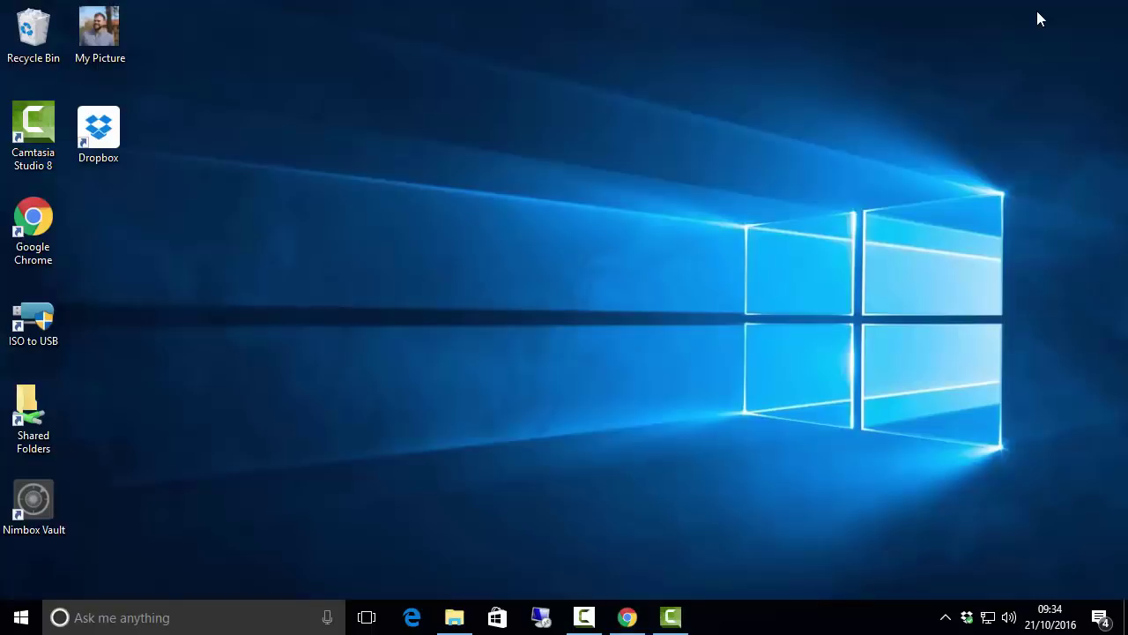
Step: Launch Word 2016, create a blank document and type 'This is a Dropbox tes'
{"action": "left_click", "coordinate": [21, 617]}
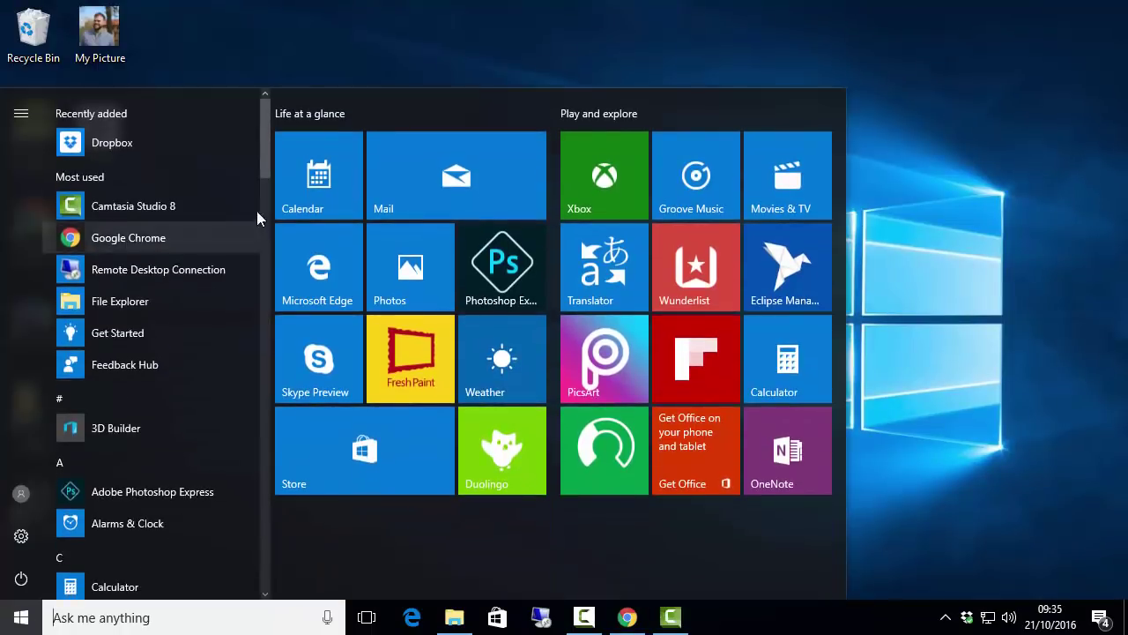
{"action": "left_click_drag", "start_coordinate": [267, 170], "coordinate": [259, 565]}
{"action": "left_click", "coordinate": [180, 532]}
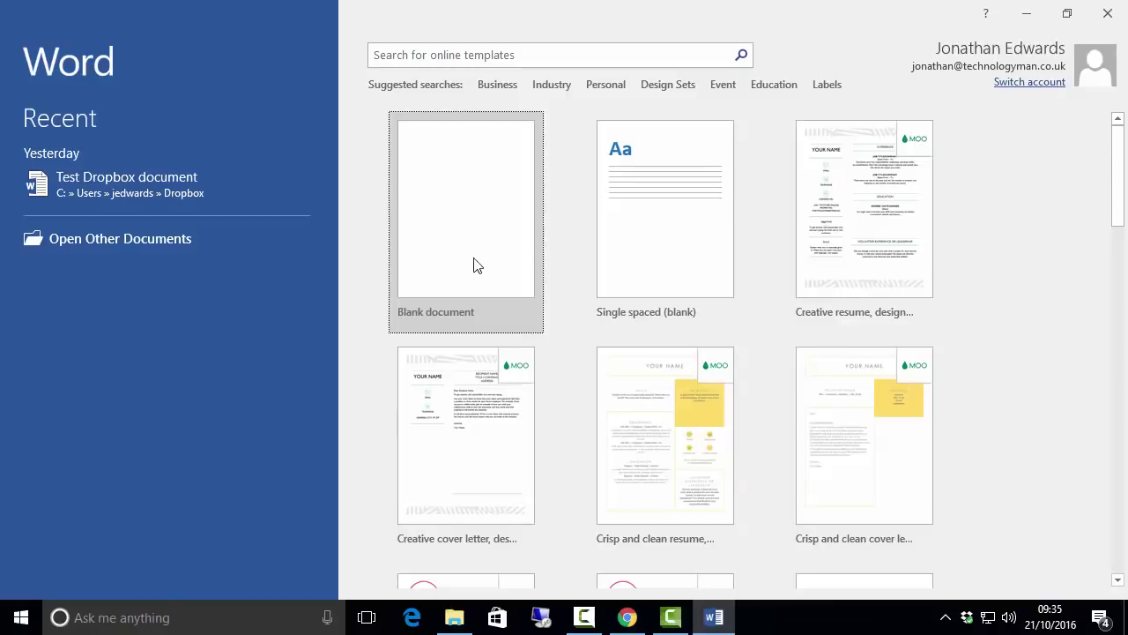
{"action": "left_click", "coordinate": [476, 258]}
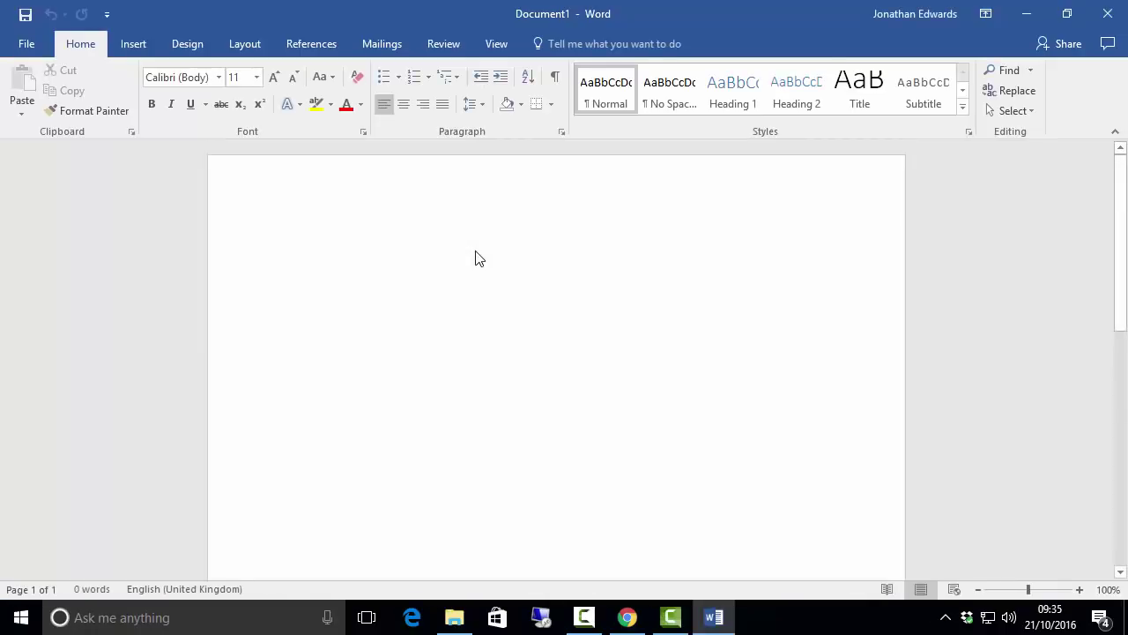
{"action": "type", "text": "This is"}
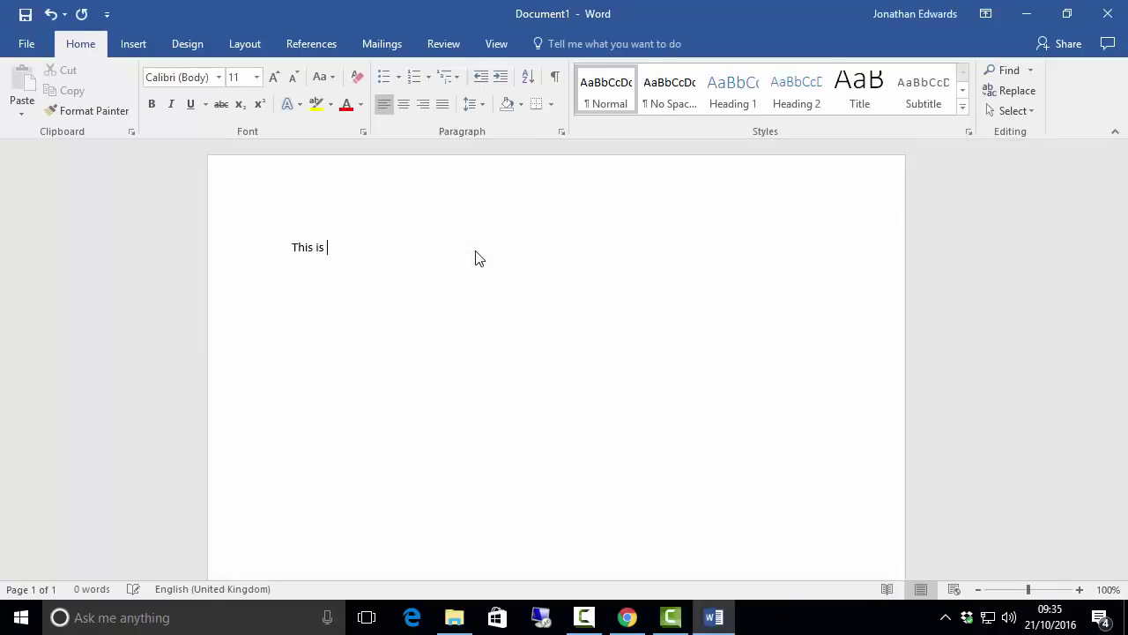
{"action": "type", "text": " a Dropbox test."}
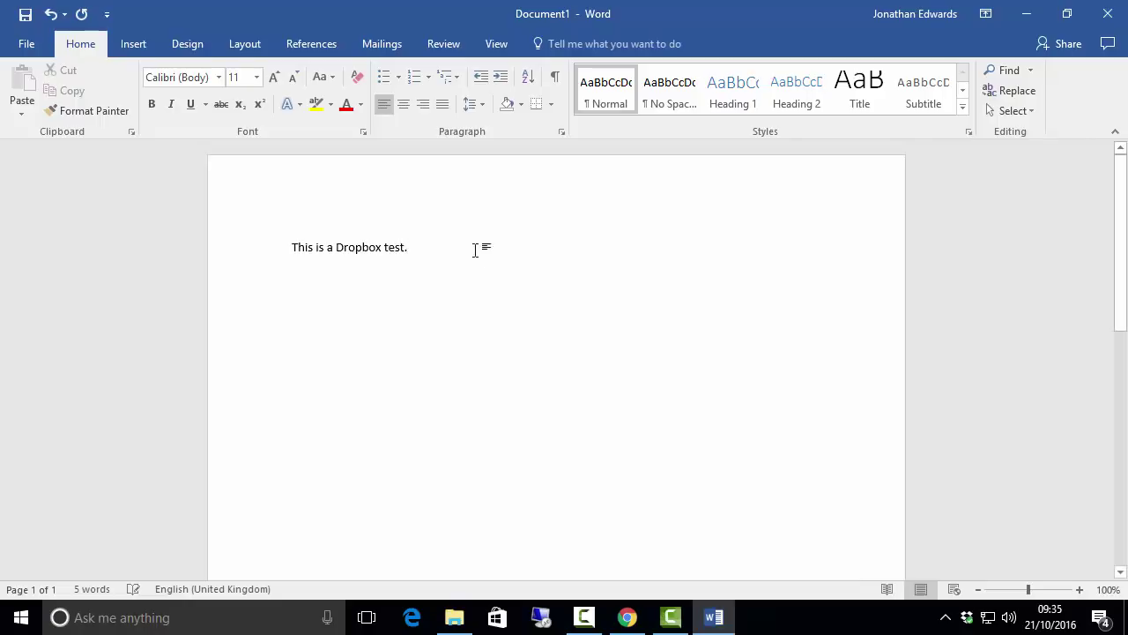
Step: Save As into the Dropbox folder, trimming the file name to 'Dropbox test'
{"action": "left_click", "coordinate": [9, 48]}
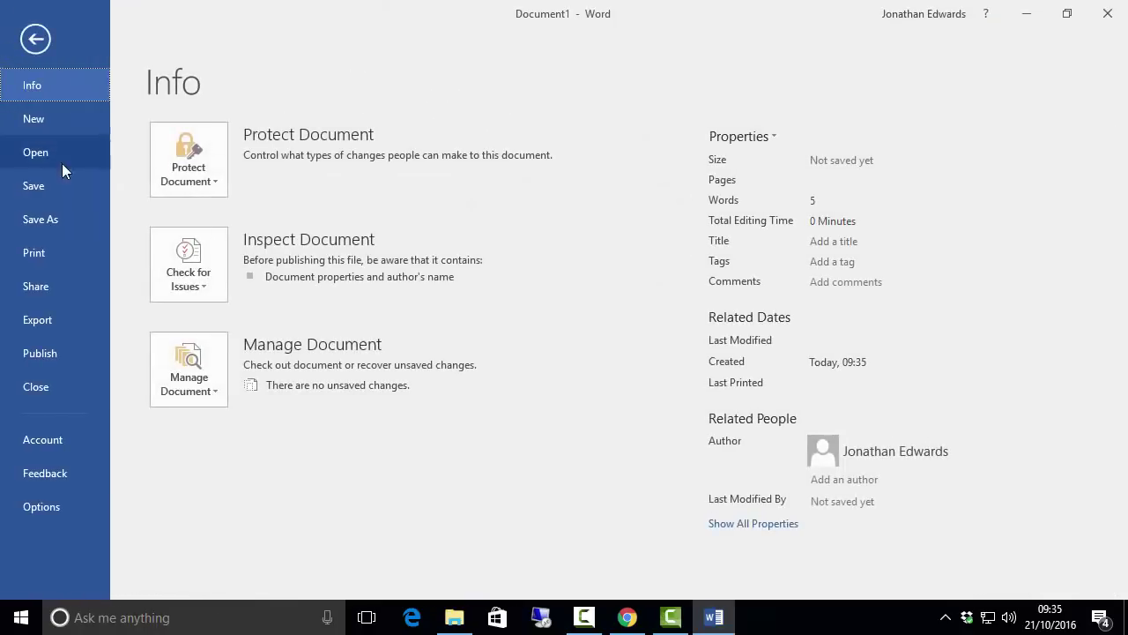
{"action": "left_click", "coordinate": [66, 218]}
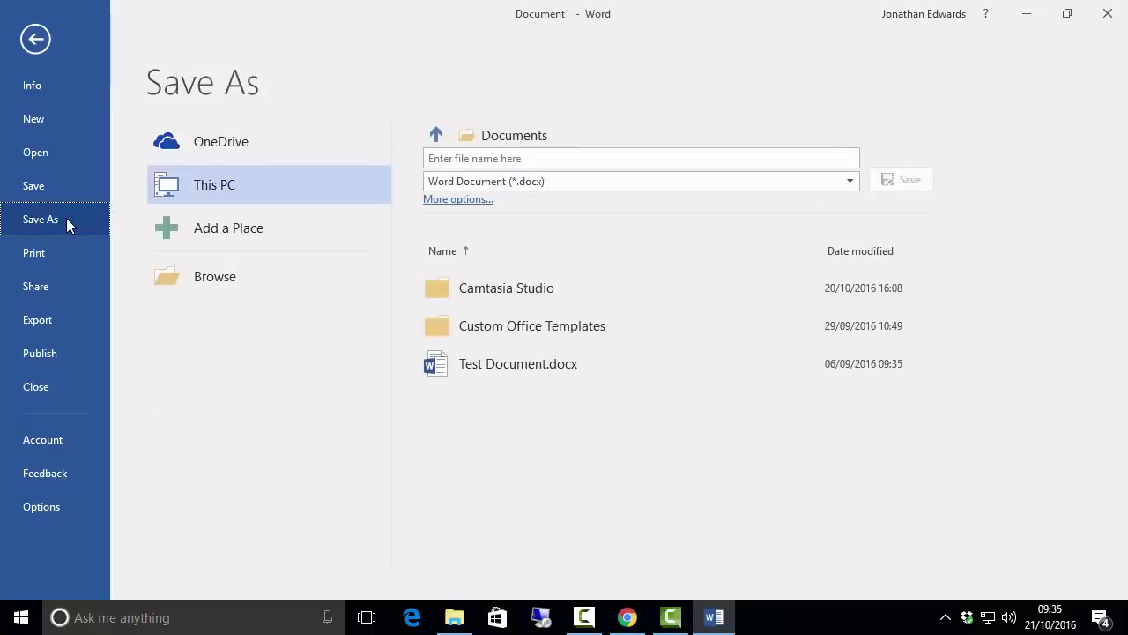
{"action": "left_click", "coordinate": [228, 287]}
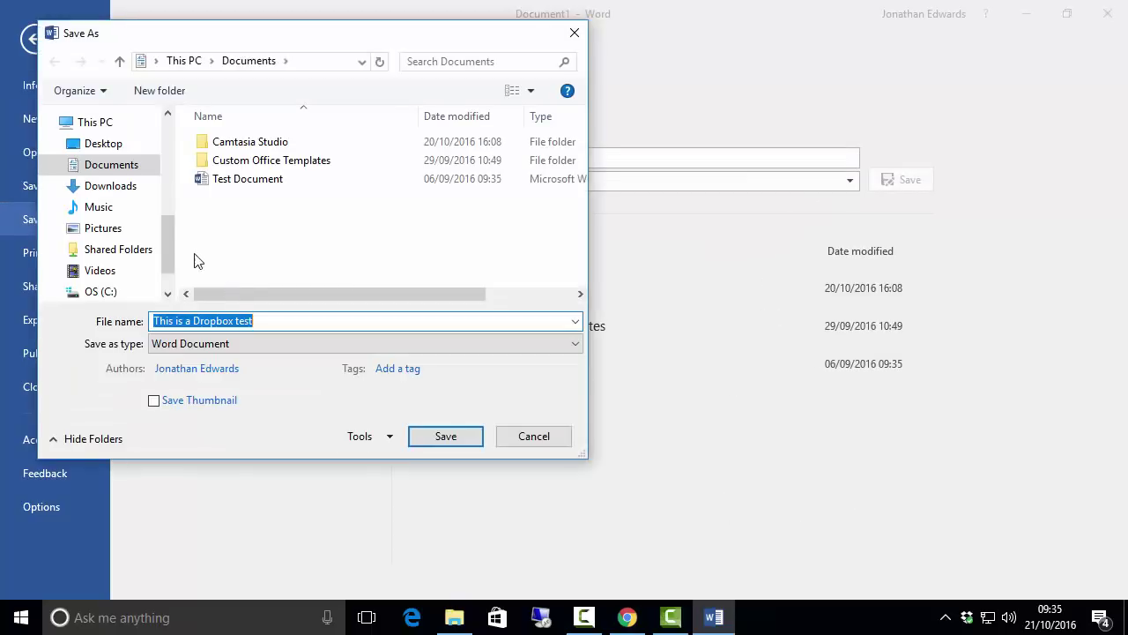
{"action": "left_click_drag", "start_coordinate": [169, 237], "coordinate": [157, 196]}
{"action": "left_click", "coordinate": [99, 218]}
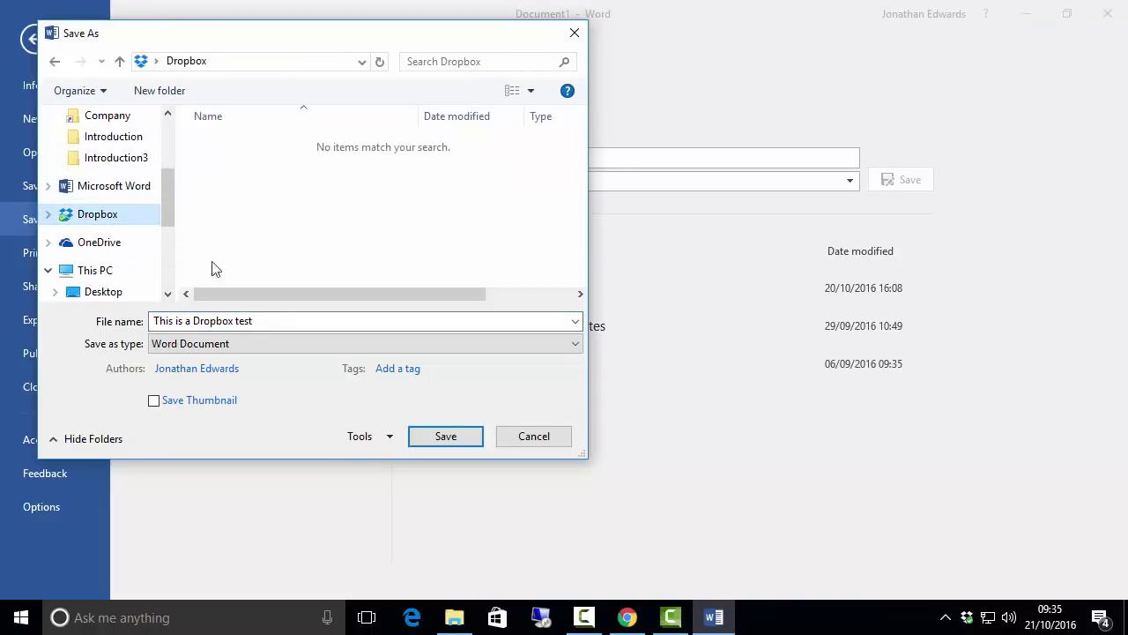
{"action": "left_click", "coordinate": [281, 323]}
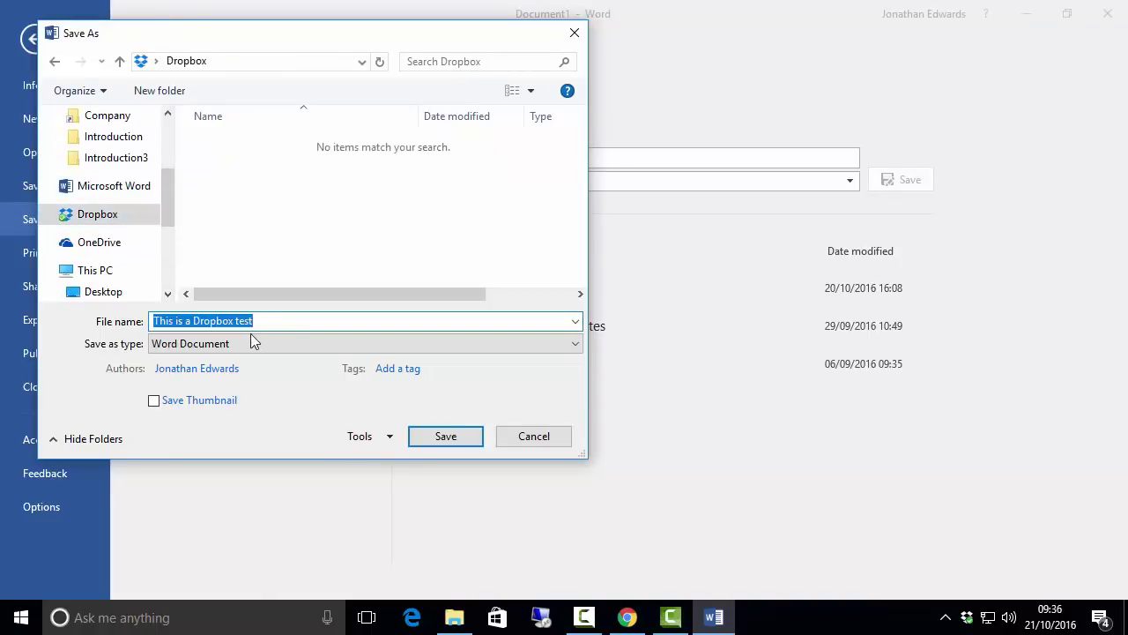
{"action": "left_click", "coordinate": [194, 321]}
{"action": "left_click_drag", "start_coordinate": [194, 321], "coordinate": [146, 321]}
{"action": "key", "text": "BackSpace"}
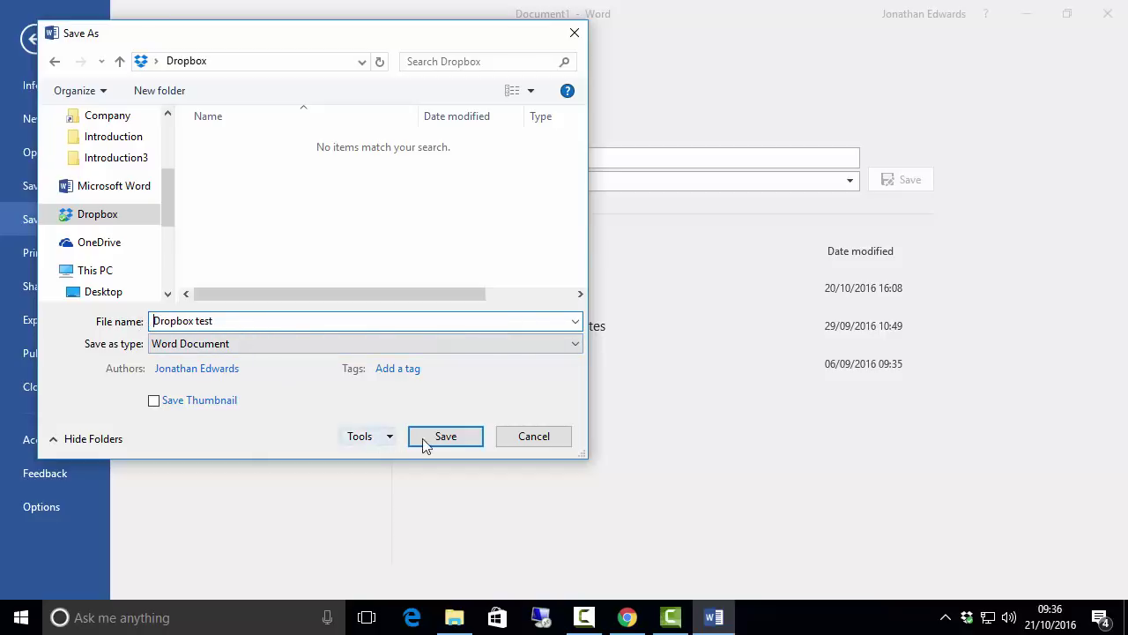
{"action": "left_click", "coordinate": [441, 438]}
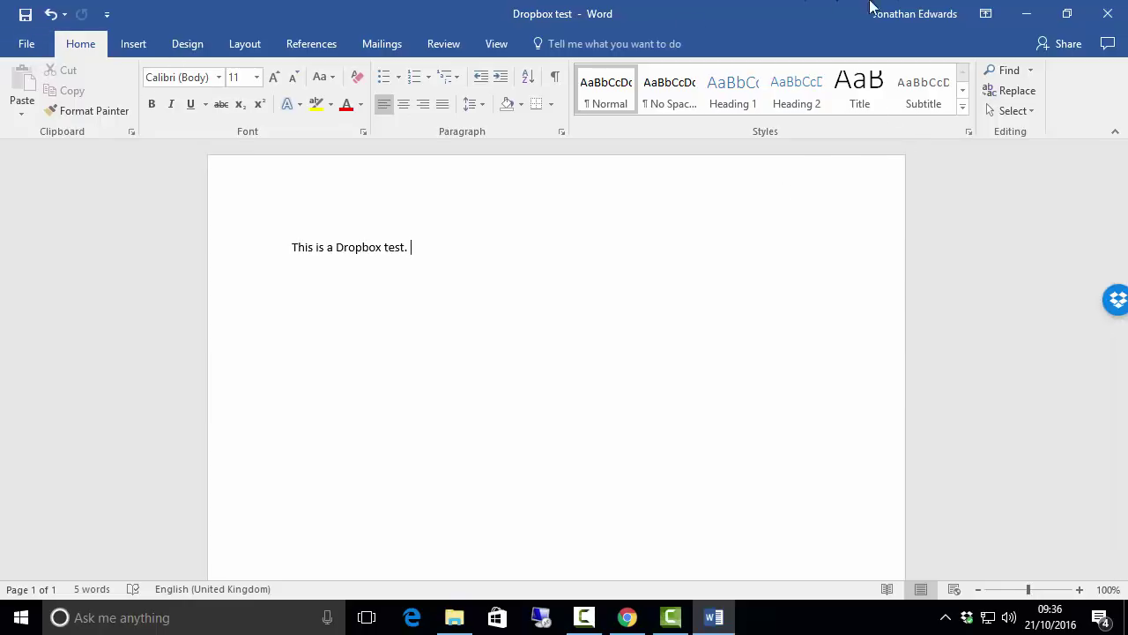
Step: Minimize Word and check that Dropbox test appears locally and on the Dropbox website
{"action": "left_click", "coordinate": [1024, 14]}
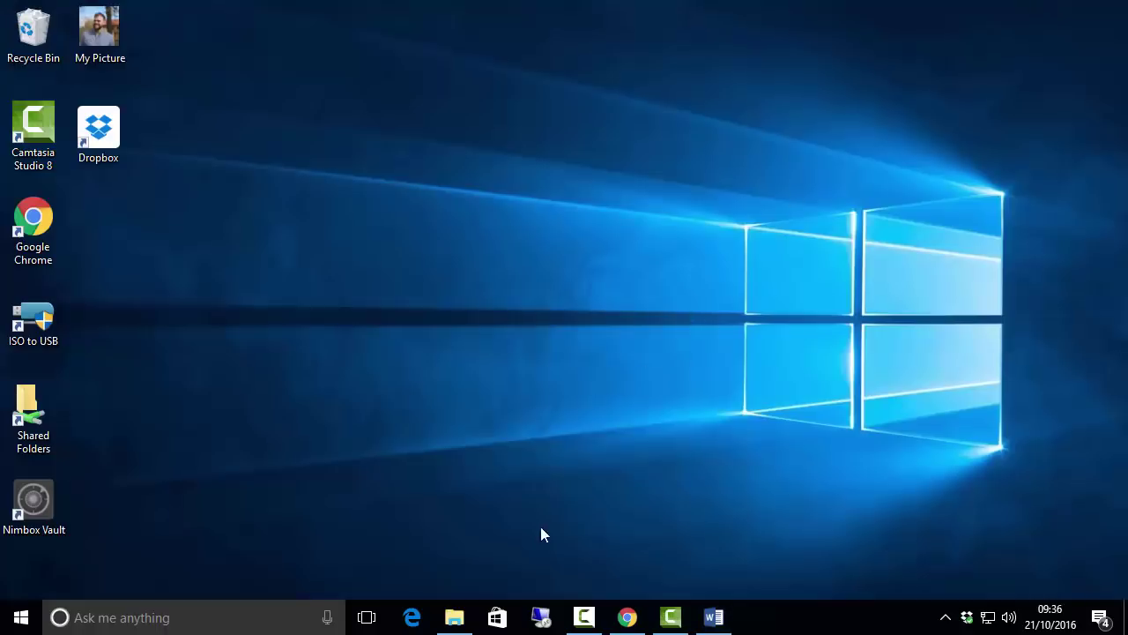
{"action": "left_click", "coordinate": [454, 617]}
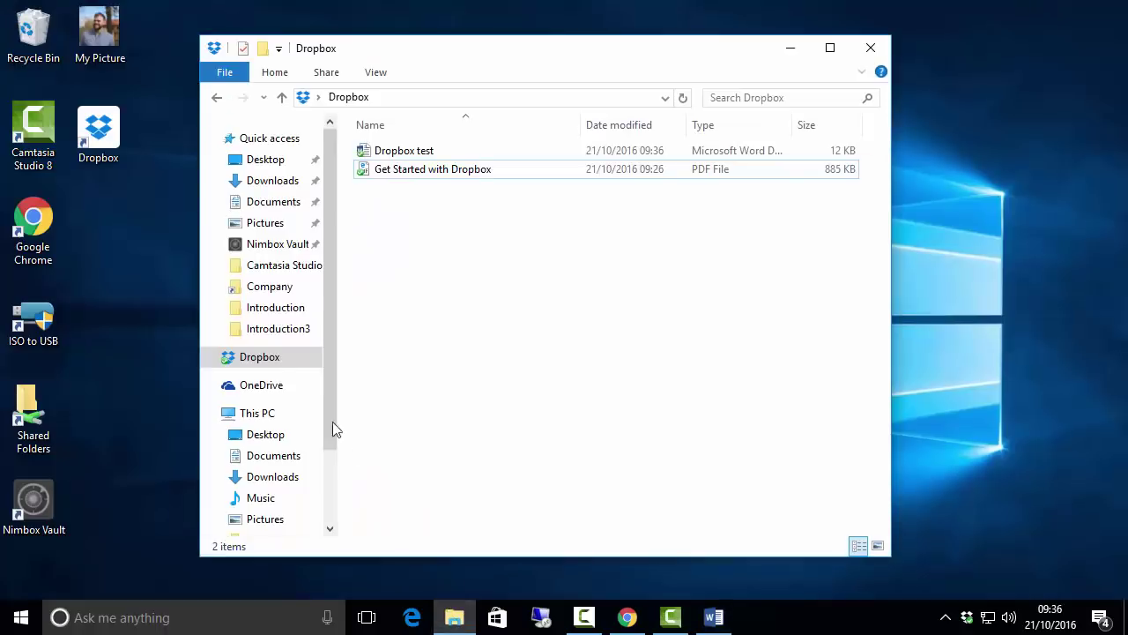
{"action": "left_click", "coordinate": [397, 156]}
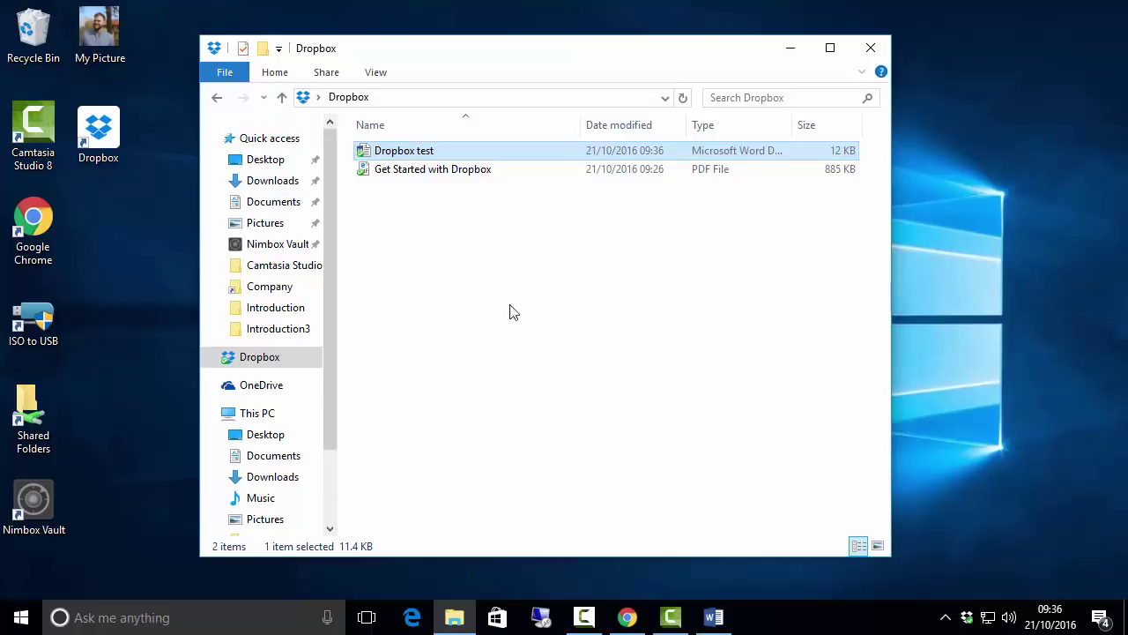
{"action": "left_click", "coordinate": [625, 617]}
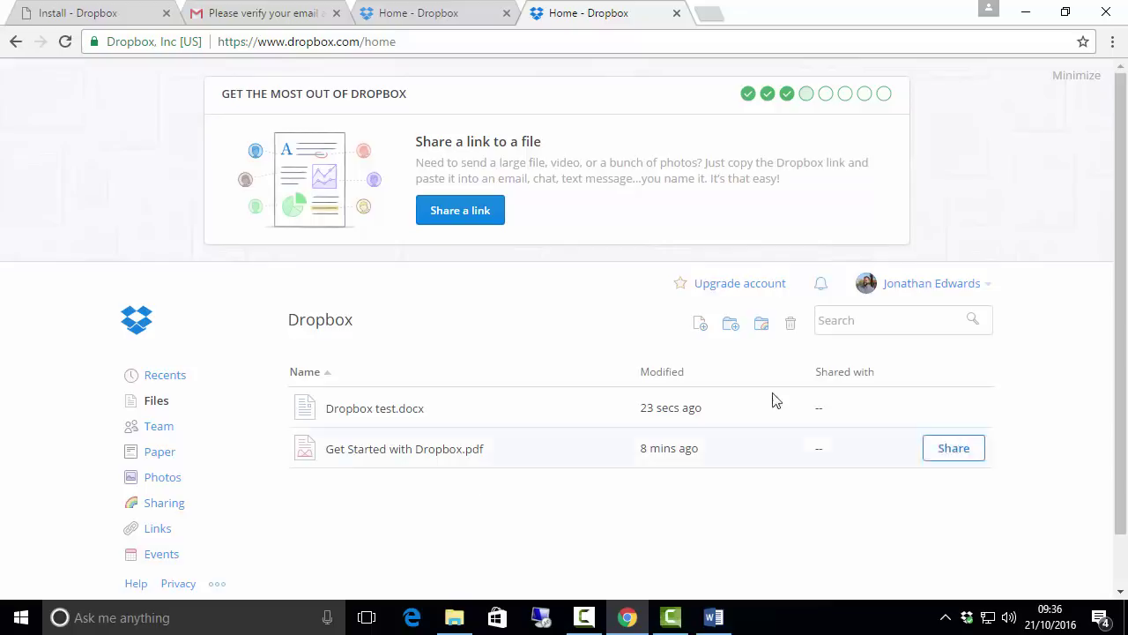
Step: Create a new folder named Family Documents in the local Dropbox folder
{"action": "left_click", "coordinate": [454, 617]}
{"action": "left_click", "coordinate": [471, 375]}
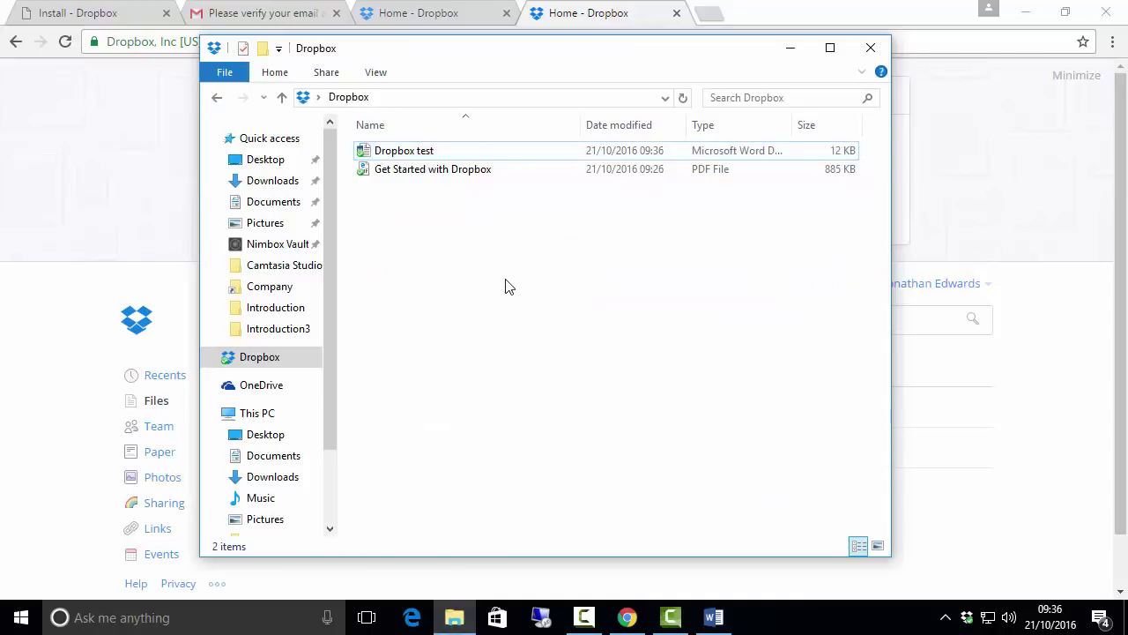
{"action": "right_click", "coordinate": [521, 247]}
{"action": "mouse_move", "coordinate": [617, 496]}
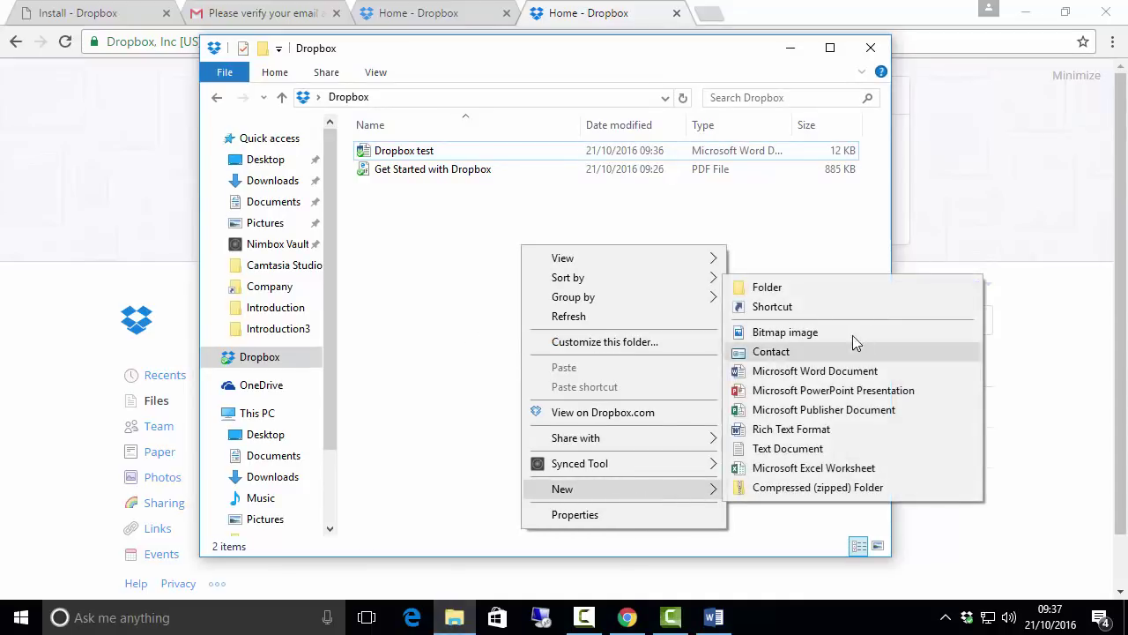
{"action": "left_click", "coordinate": [815, 290]}
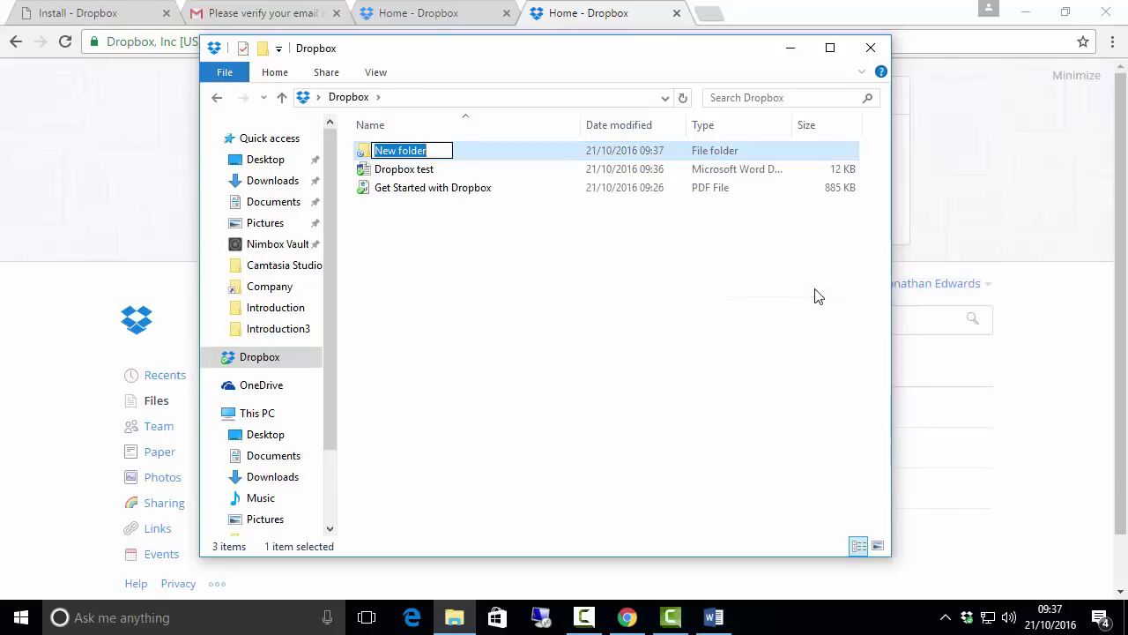
{"action": "type", "text": "Family "}
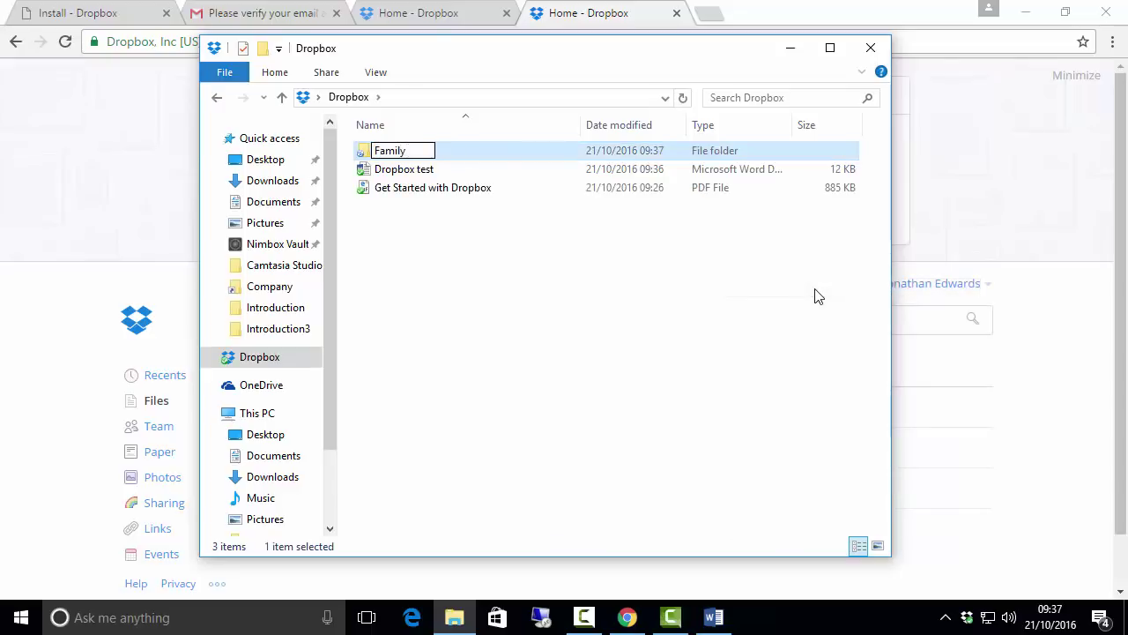
{"action": "type", "text": "Documents"}
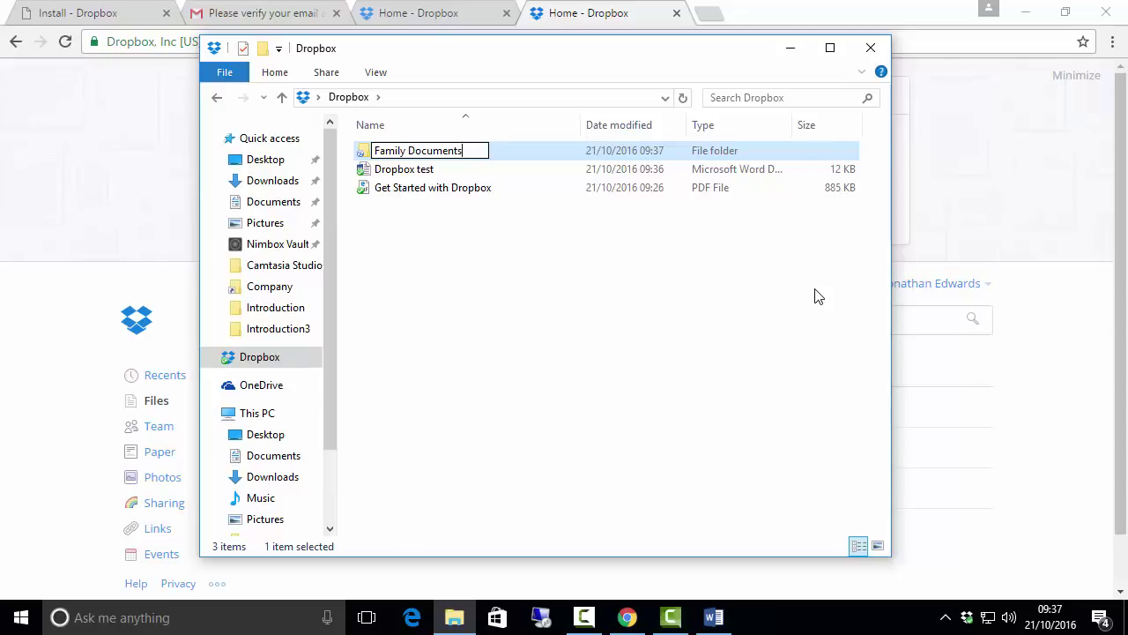
{"action": "key", "text": "Return"}
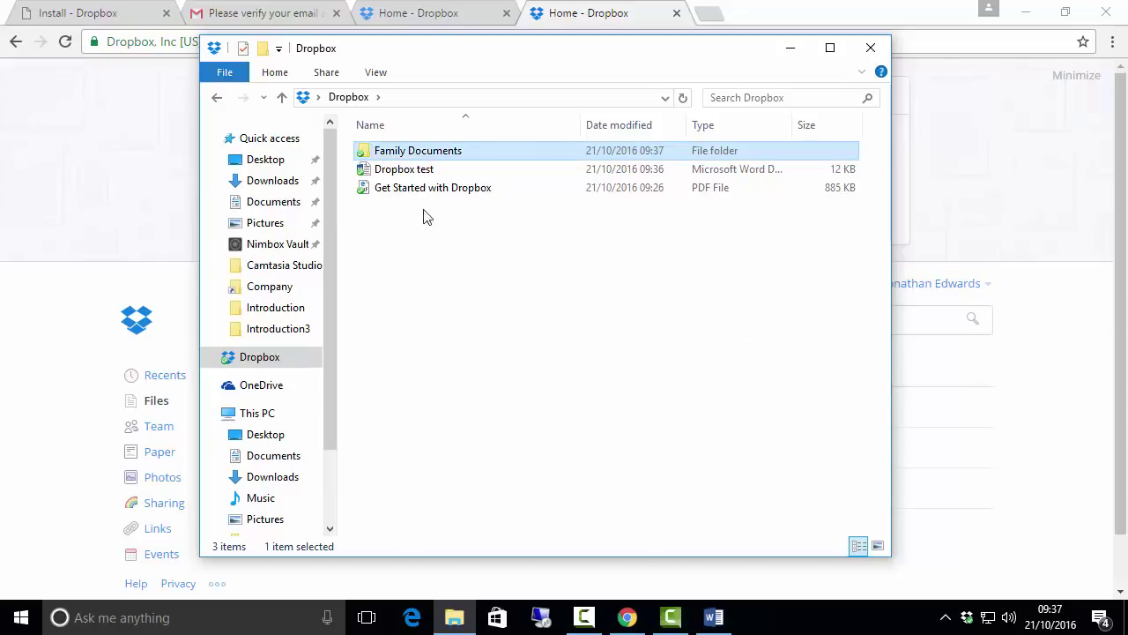
{"action": "left_click", "coordinate": [398, 169]}
{"action": "left_click", "coordinate": [413, 152]}
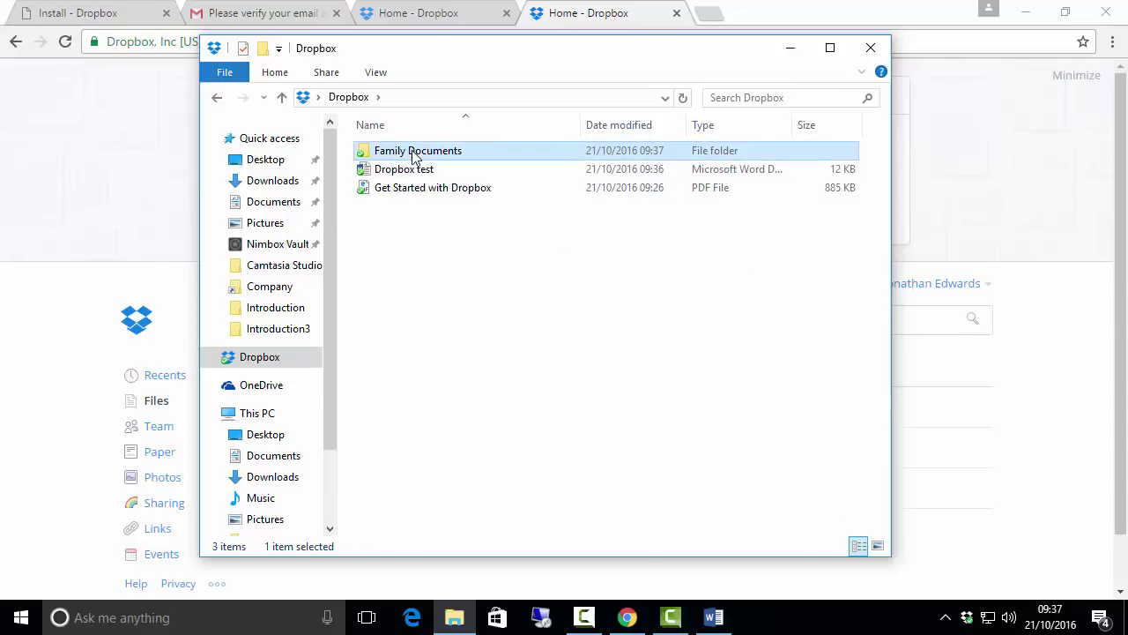
Step: Drag Dropbox test.docx into Family Documents on the website and check the folder's contents
{"action": "left_click", "coordinate": [790, 49]}
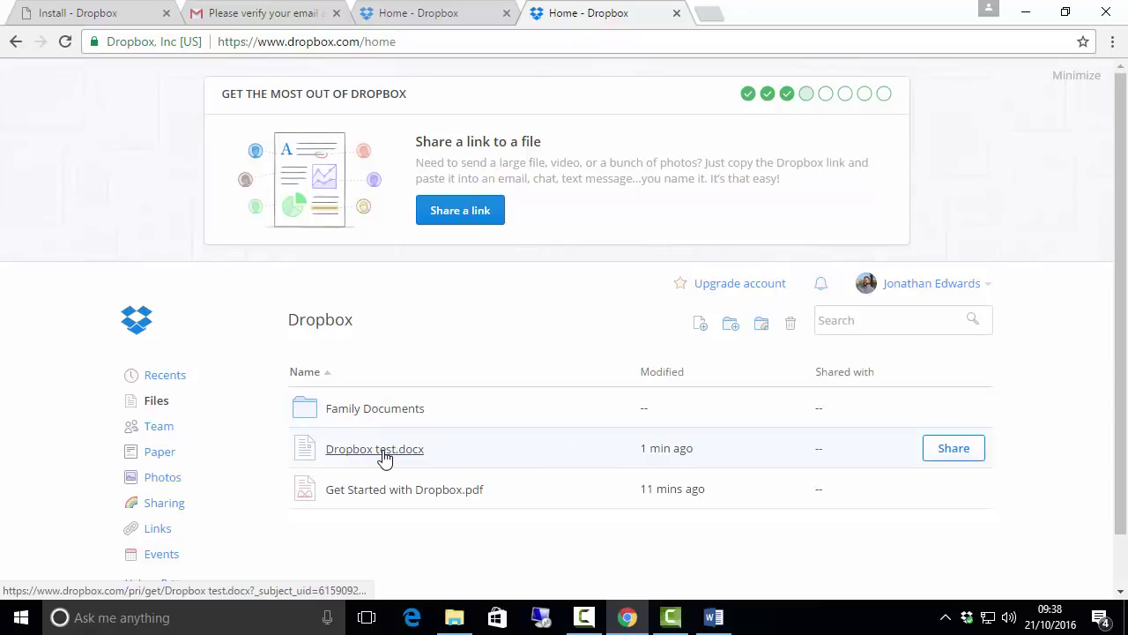
{"action": "left_click_drag", "start_coordinate": [384, 455], "coordinate": [401, 417]}
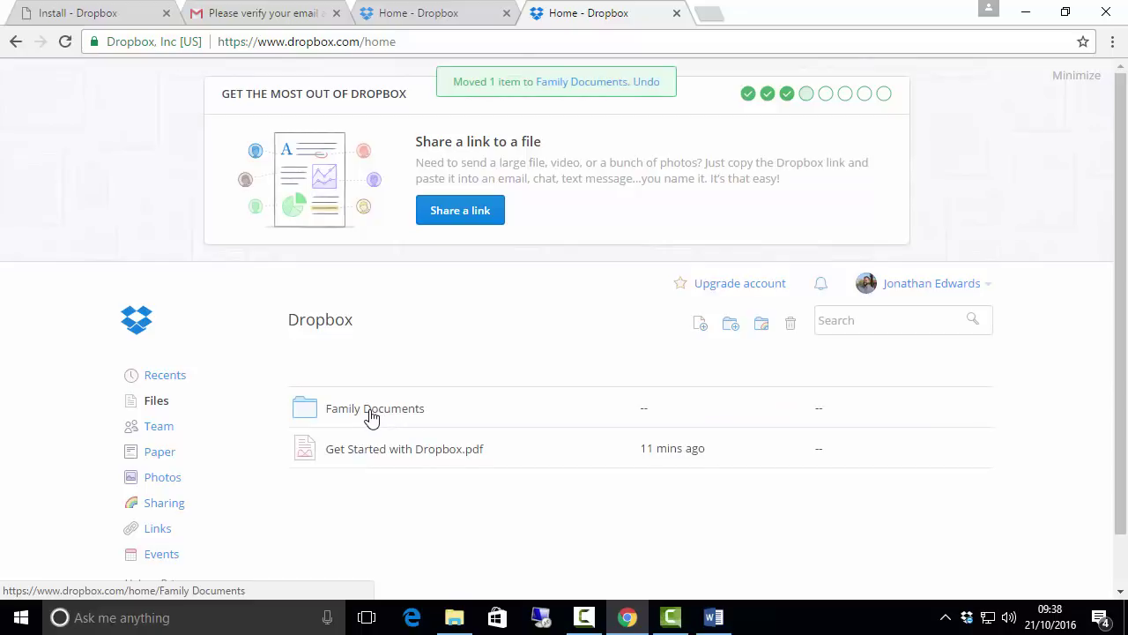
{"action": "left_click", "coordinate": [371, 418]}
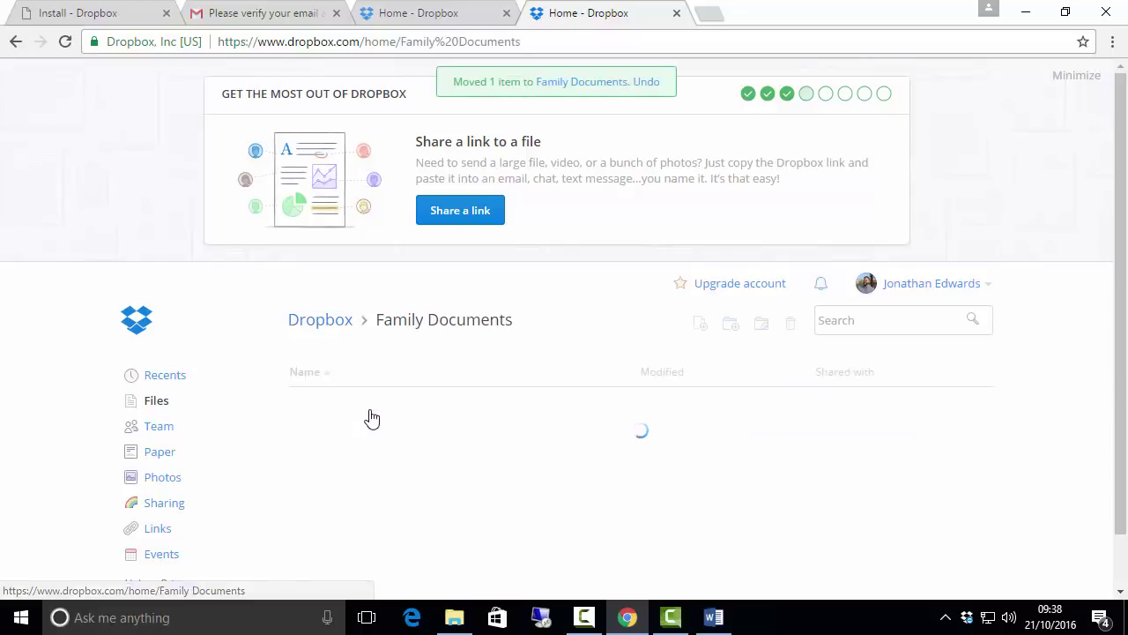
{"action": "left_click", "coordinate": [148, 405]}
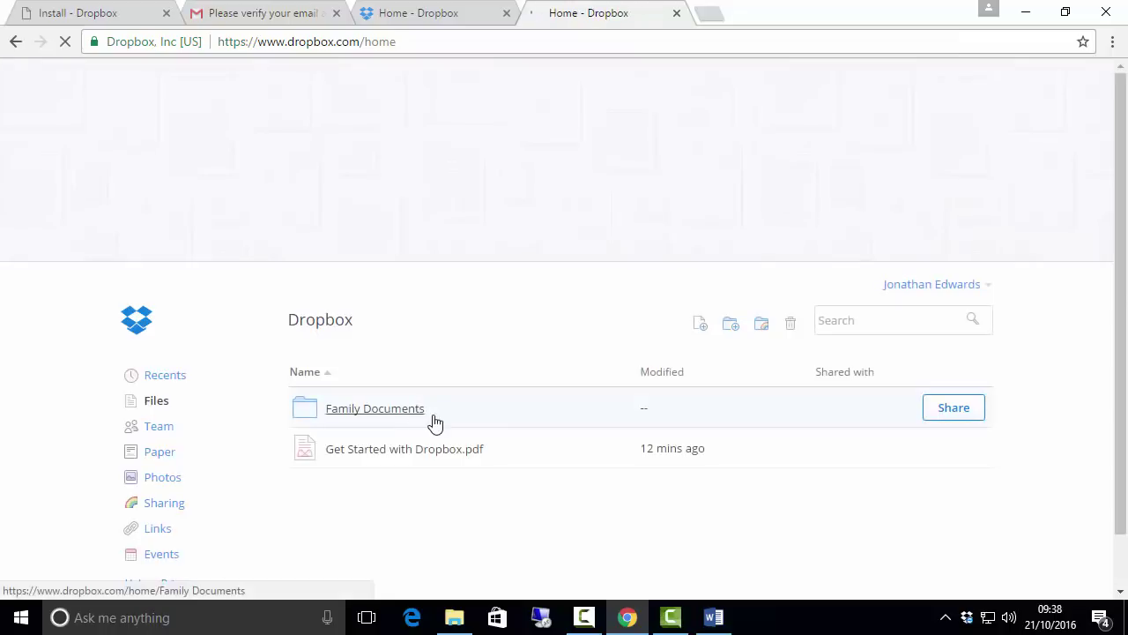
Step: Check the local Dropbox folder in File Explorer, then minimize it
{"action": "left_click", "coordinate": [454, 622]}
{"action": "left_click", "coordinate": [467, 361]}
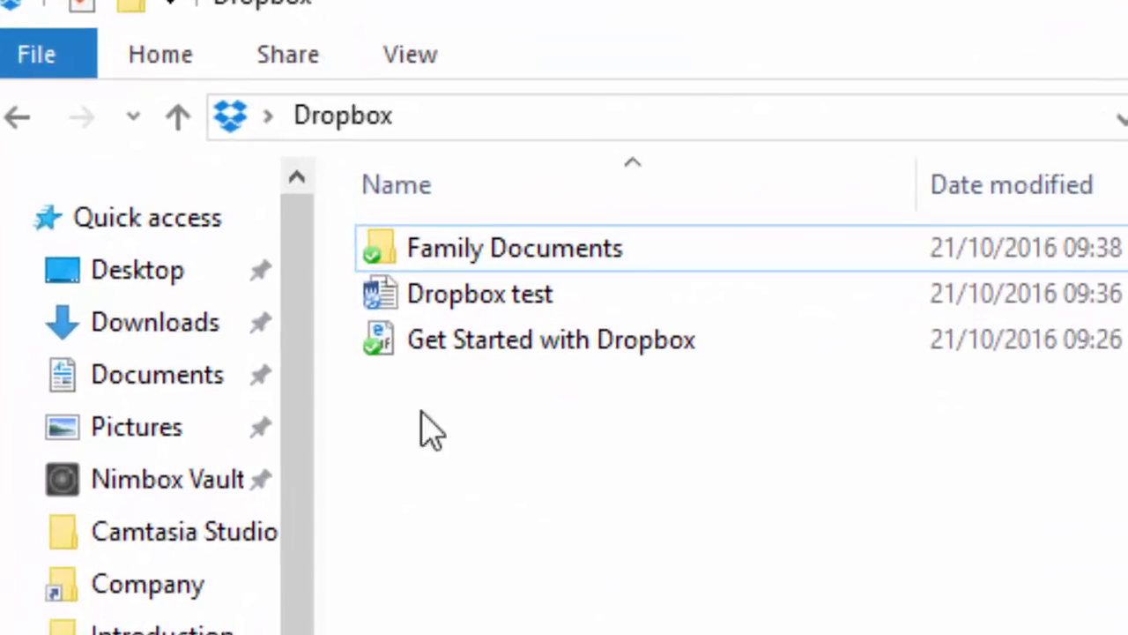
{"action": "mouse_move", "coordinate": [377, 308]}
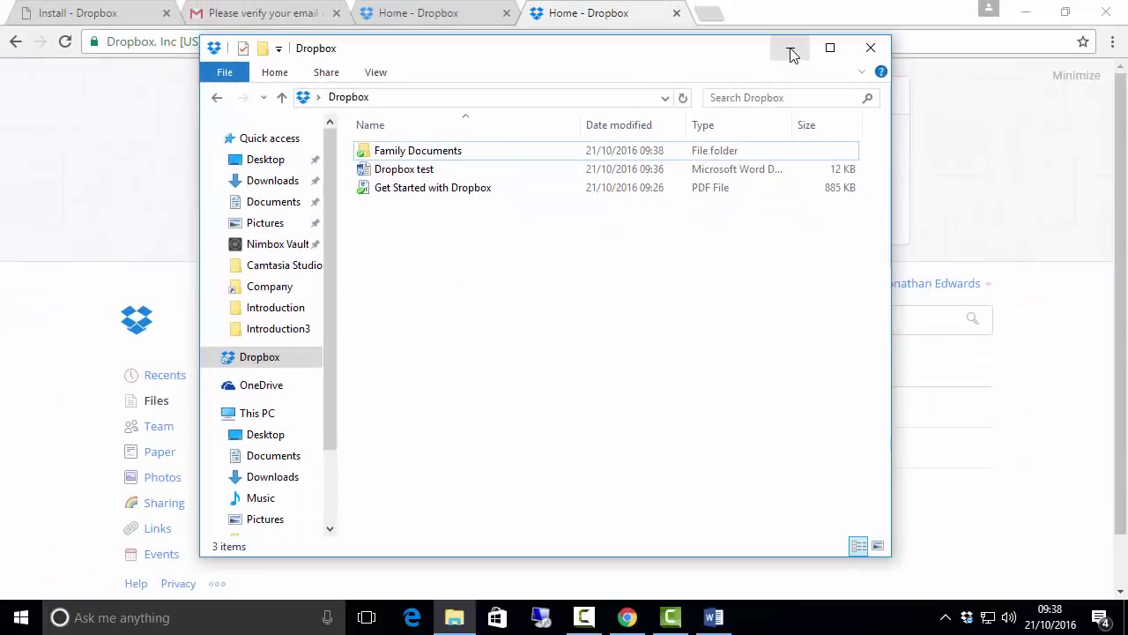
{"action": "left_click", "coordinate": [790, 55]}
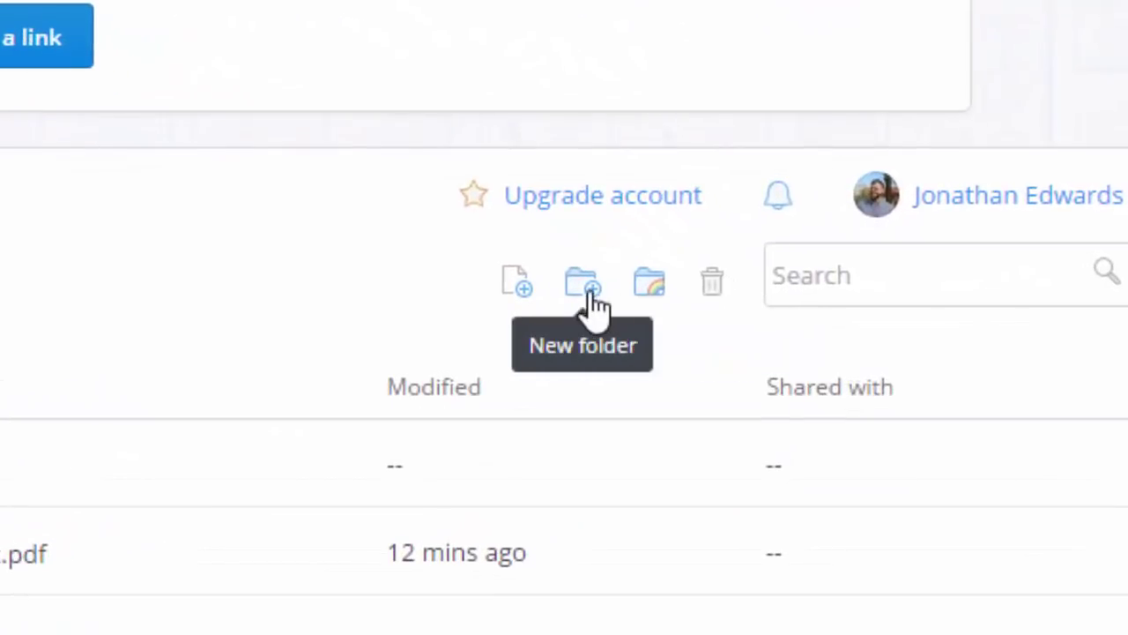
Step: Create a folder named Finances in the Dropbox website's root file list
{"action": "left_click", "coordinate": [588, 291]}
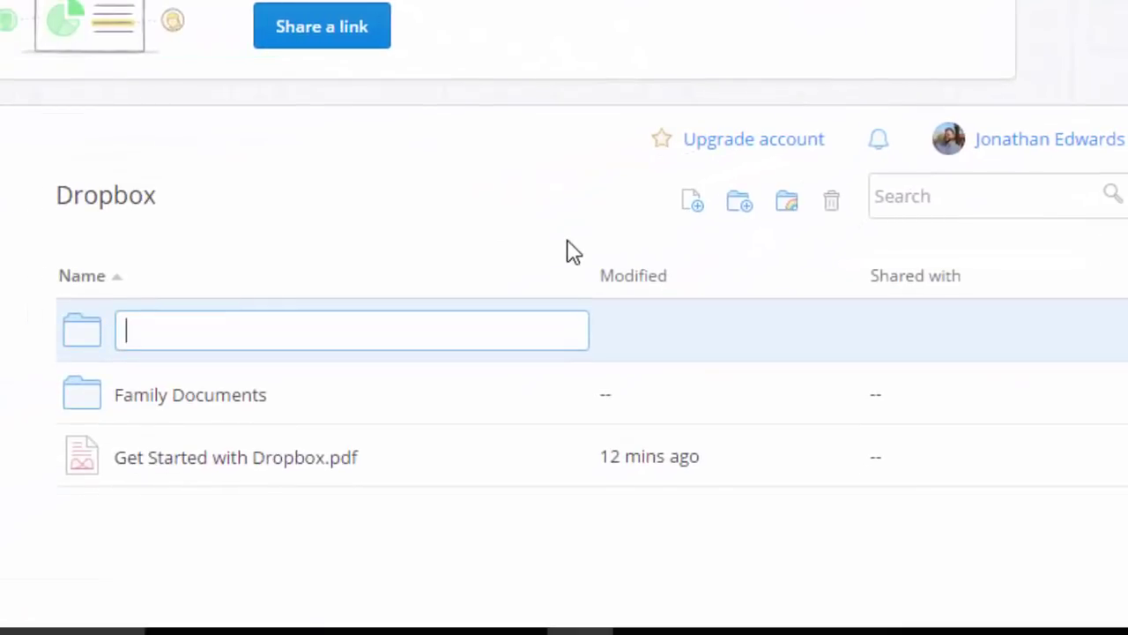
{"action": "type", "text": "Fia"}
{"action": "key", "text": "BackSpace"}
{"action": "type", "text": "nances"}
{"action": "key", "text": "Return"}
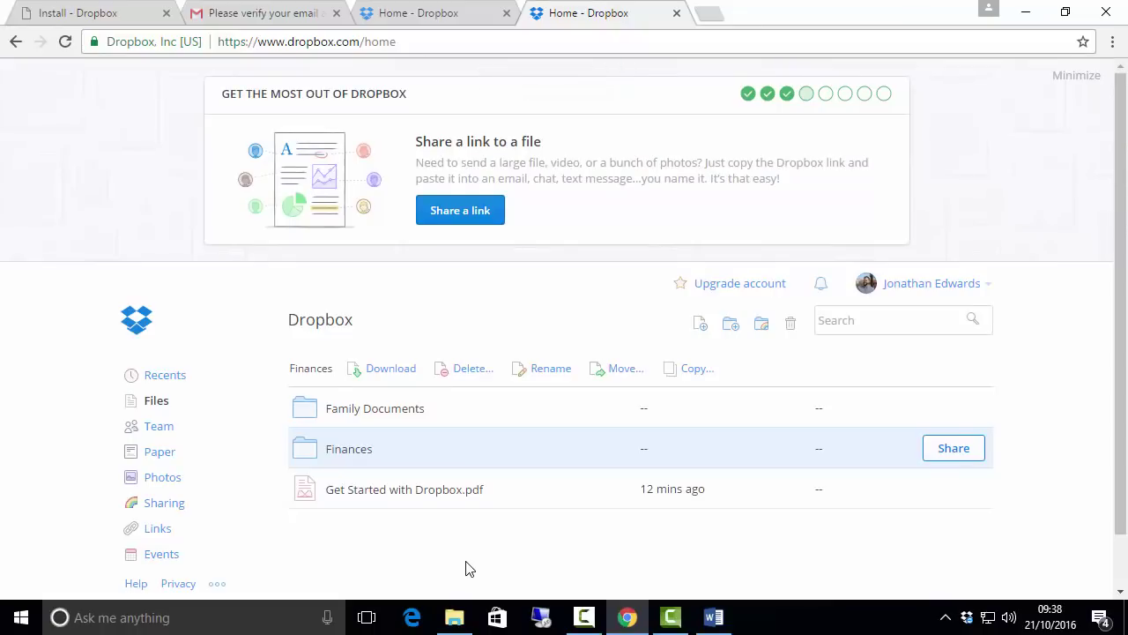
{"action": "left_click", "coordinate": [468, 568]}
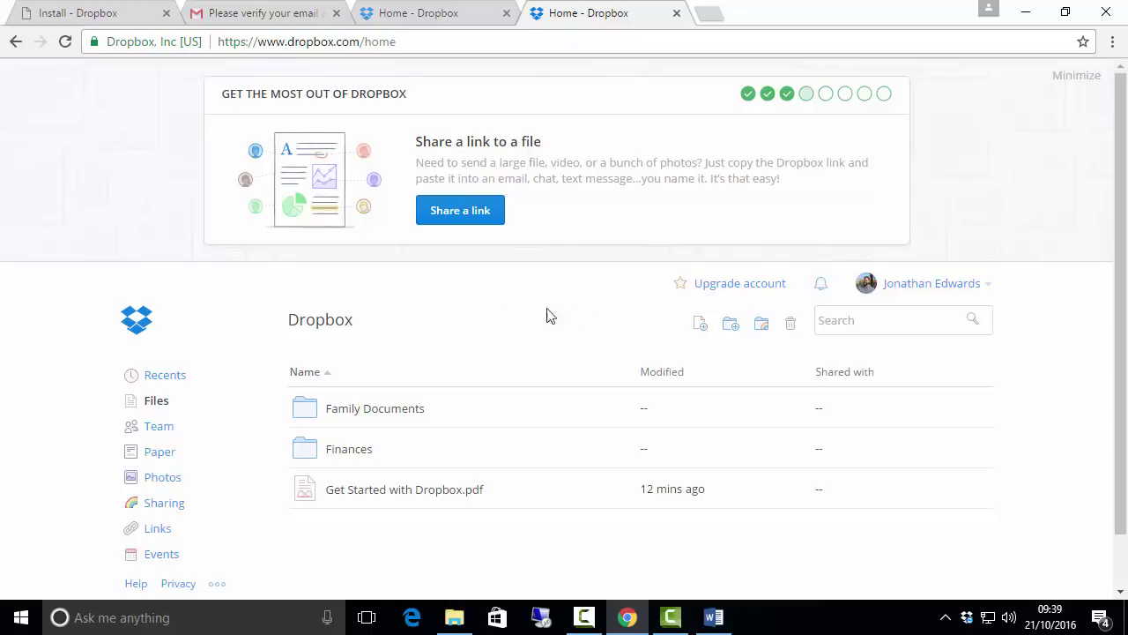
Step: Upload My Picture.jpg from the Desktop through the website's Upload dialog
{"action": "left_click", "coordinate": [701, 331]}
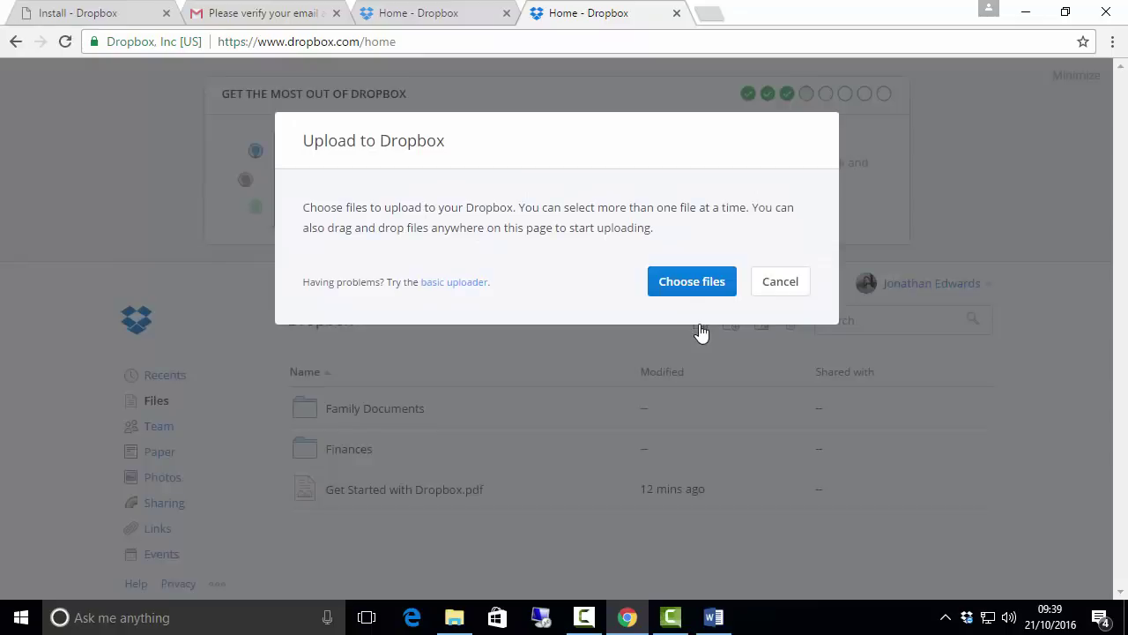
{"action": "left_click", "coordinate": [692, 286]}
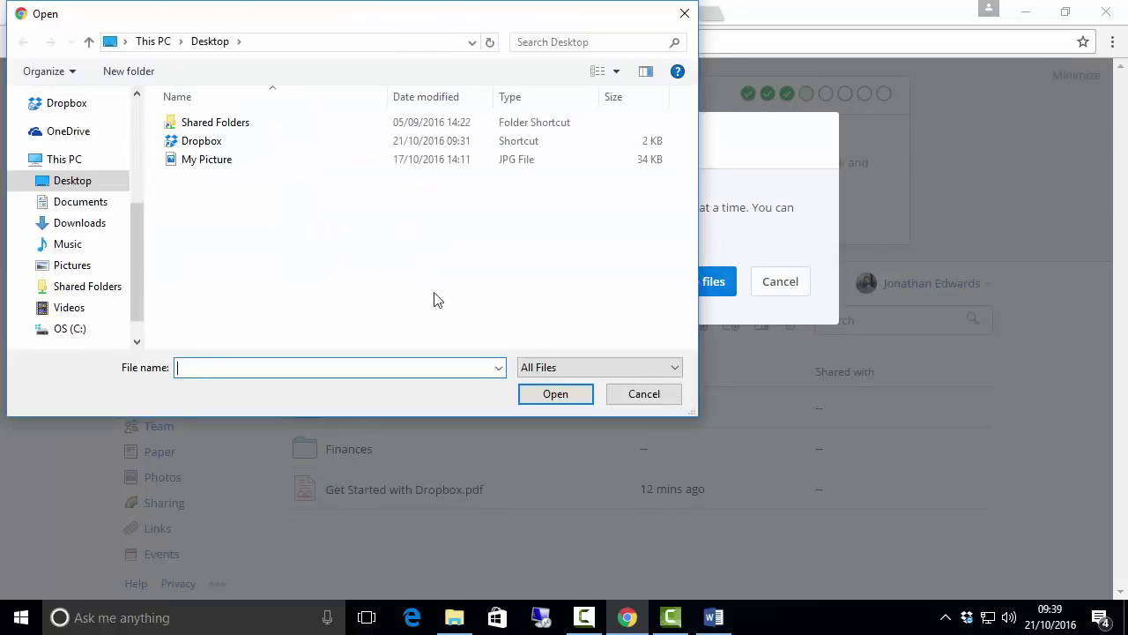
{"action": "left_click", "coordinate": [206, 160]}
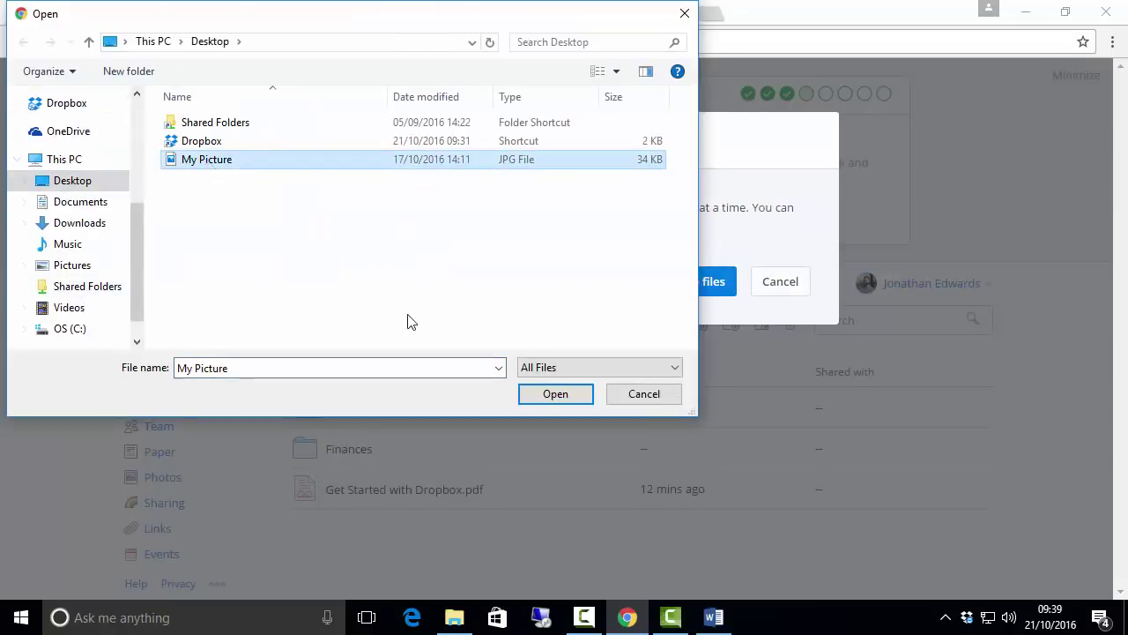
{"action": "left_click", "coordinate": [552, 396]}
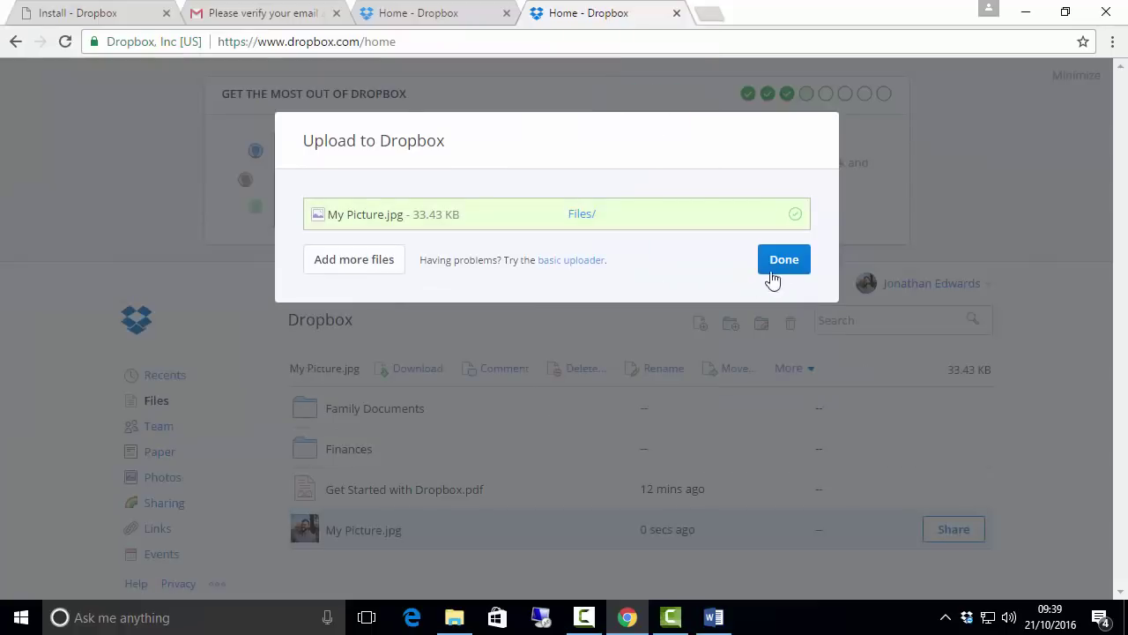
{"action": "left_click", "coordinate": [786, 264]}
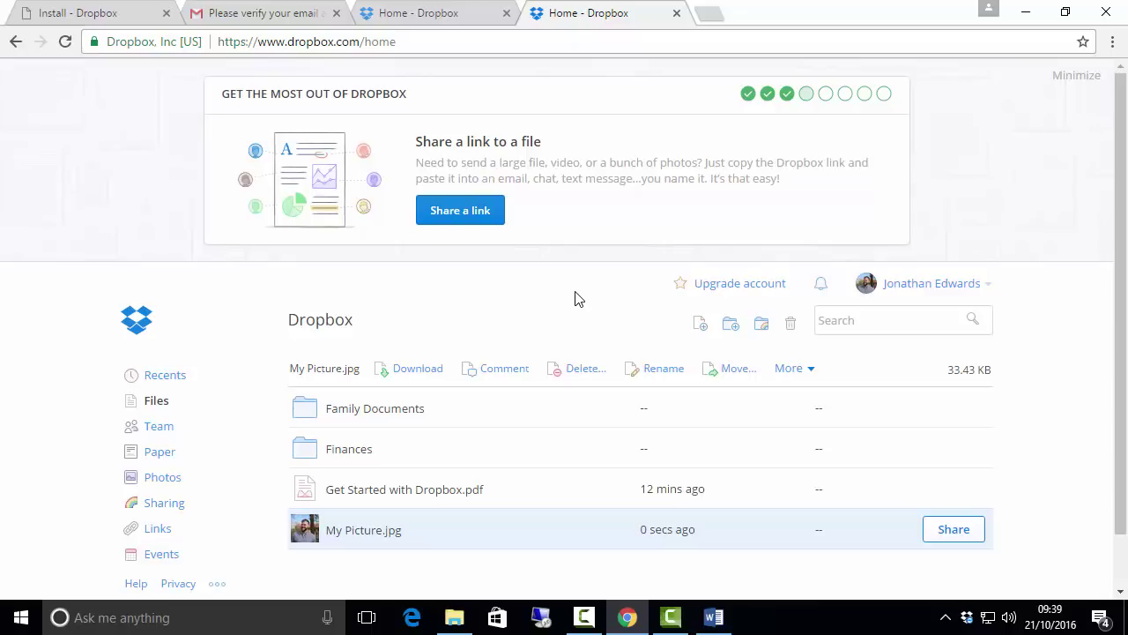
{"action": "left_click", "coordinate": [761, 328]}
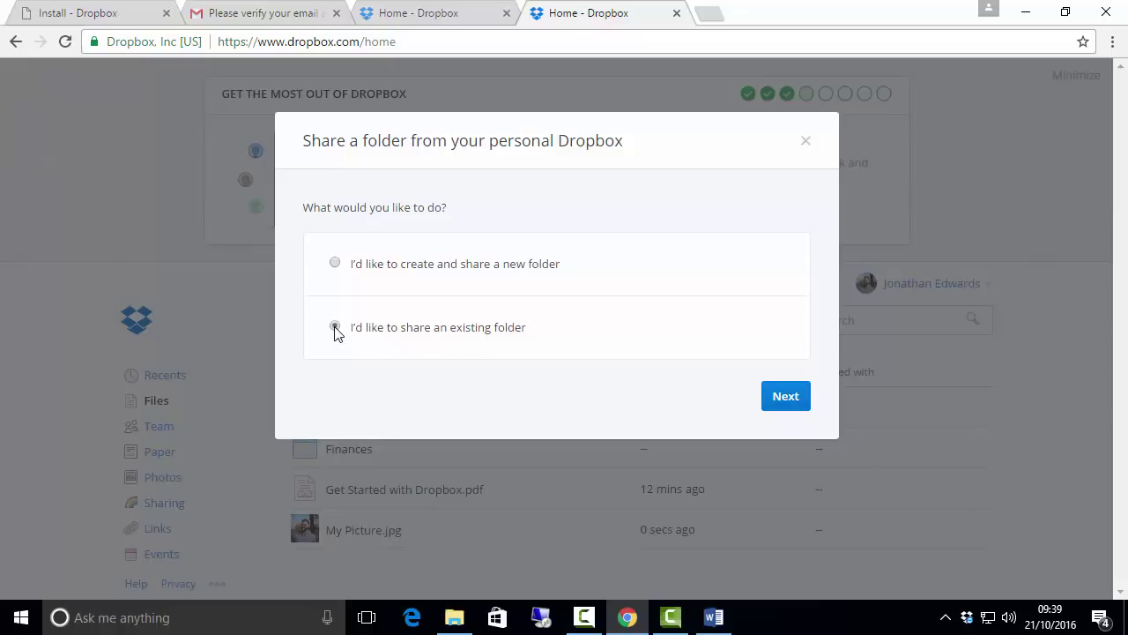
{"action": "left_click", "coordinate": [779, 398]}
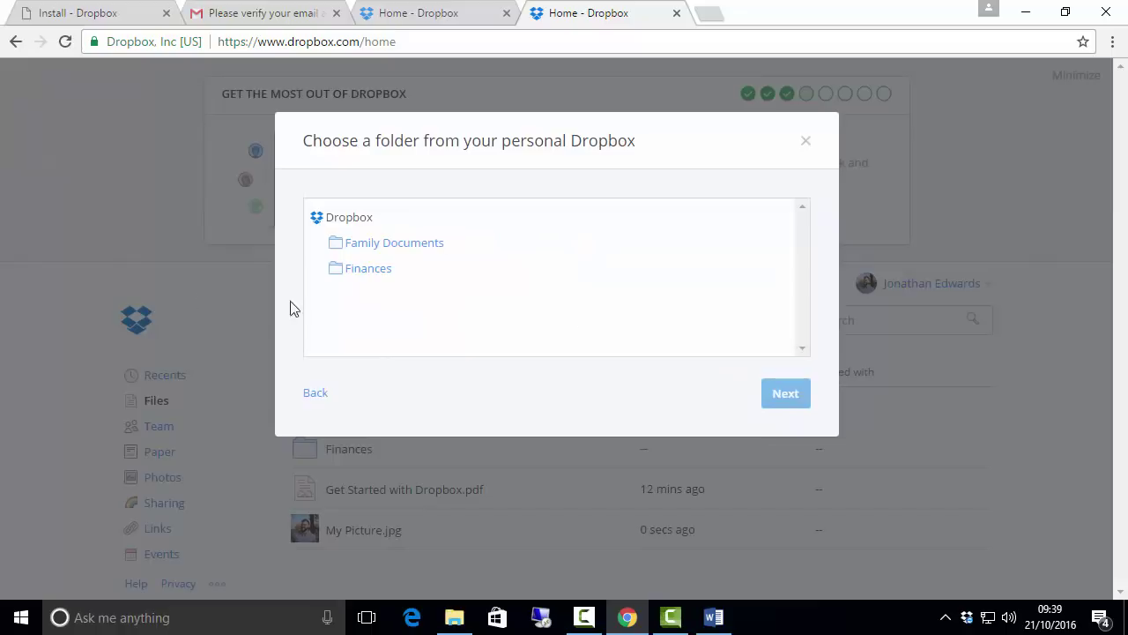
{"action": "left_click", "coordinate": [365, 247]}
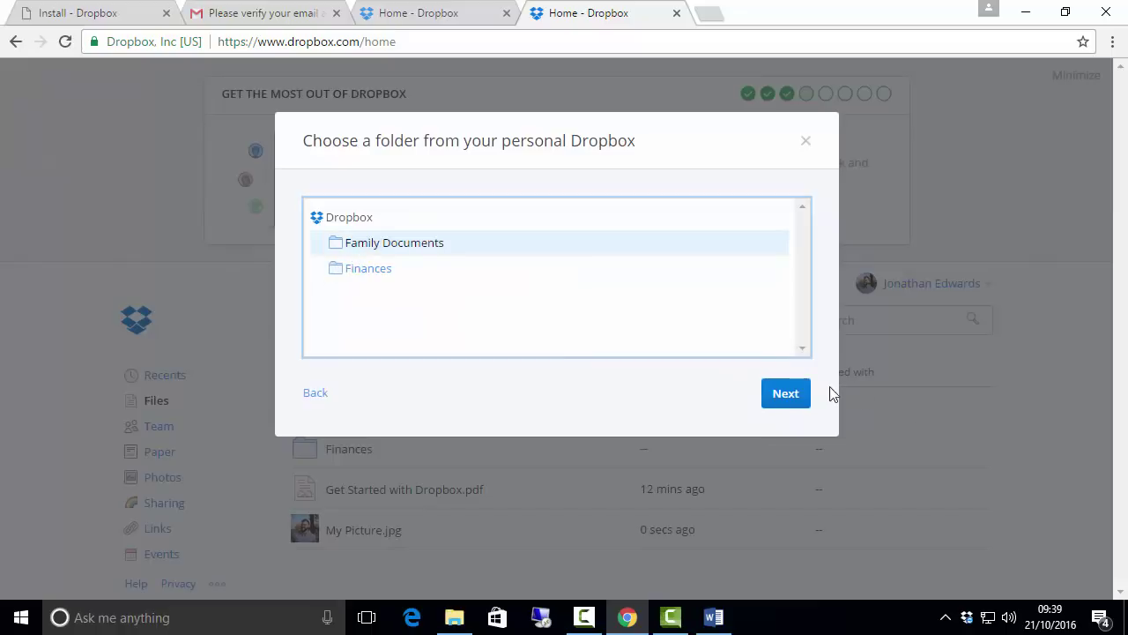
{"action": "left_click", "coordinate": [791, 395]}
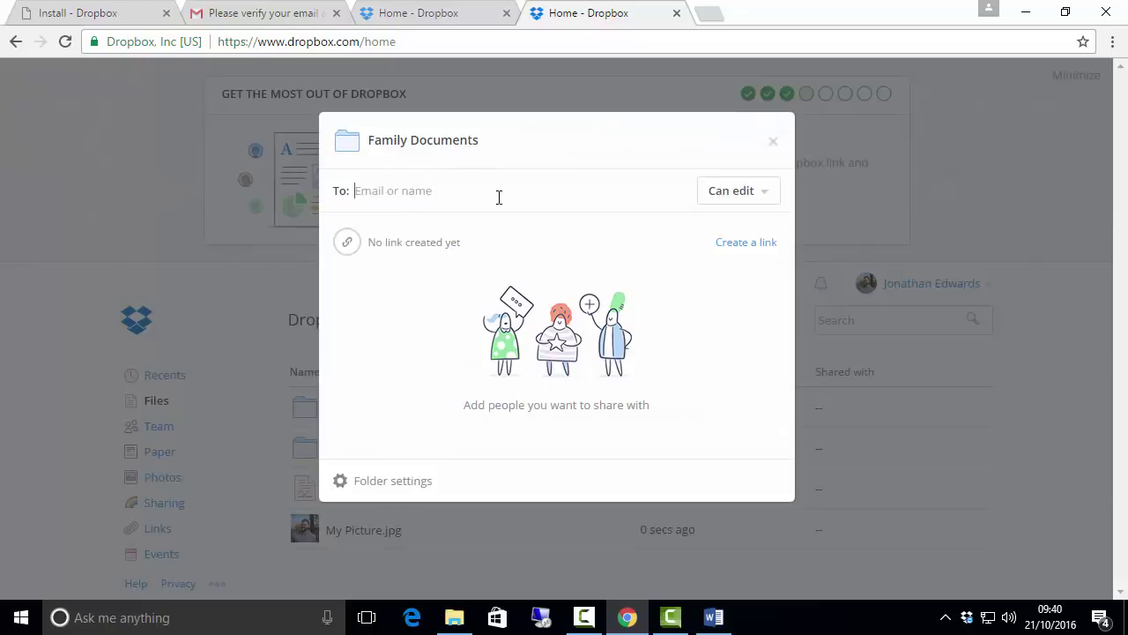
{"action": "left_click", "coordinate": [767, 197]}
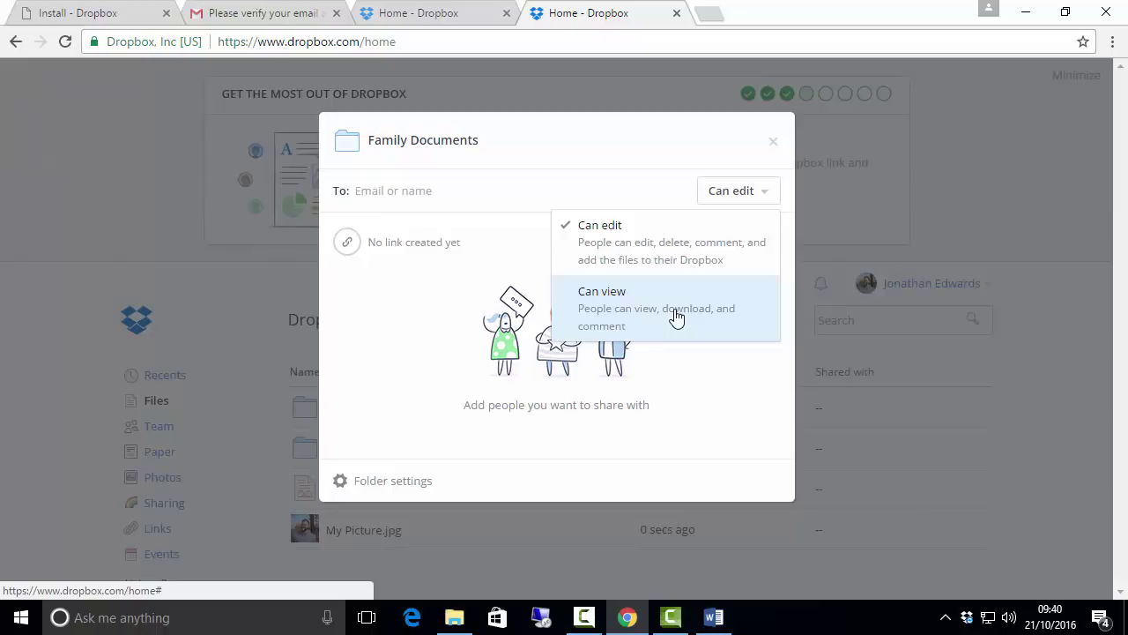
{"action": "left_click", "coordinate": [459, 341]}
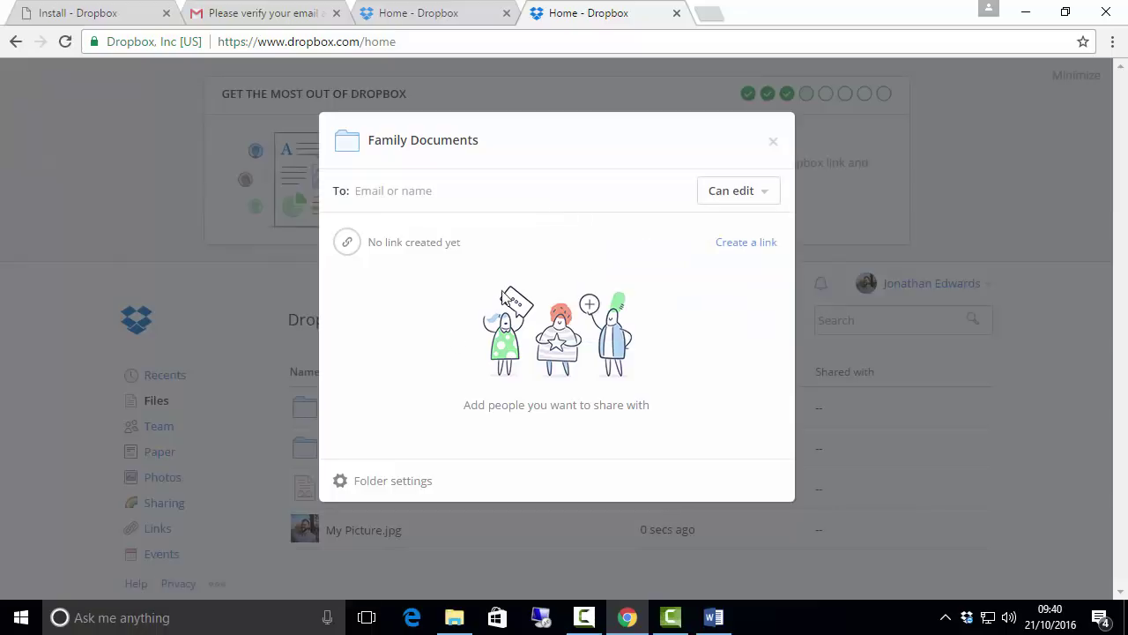
{"action": "left_click", "coordinate": [773, 144]}
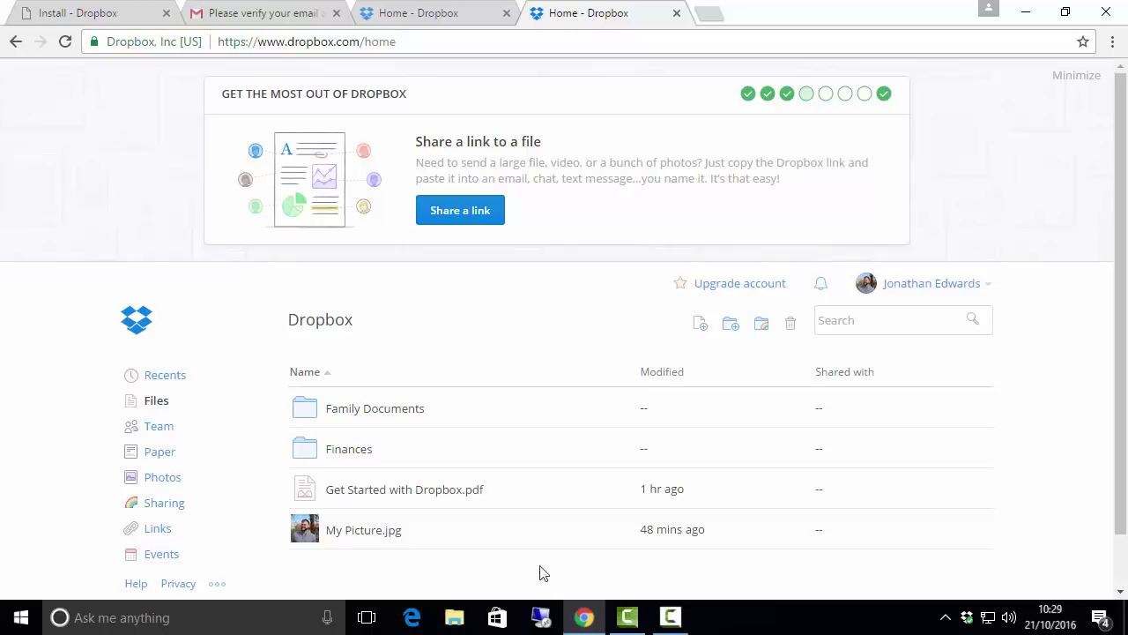
Step: Open Dropbox test.docx from Family Documents using the Open in Word 2016 option
{"action": "left_click", "coordinate": [407, 409]}
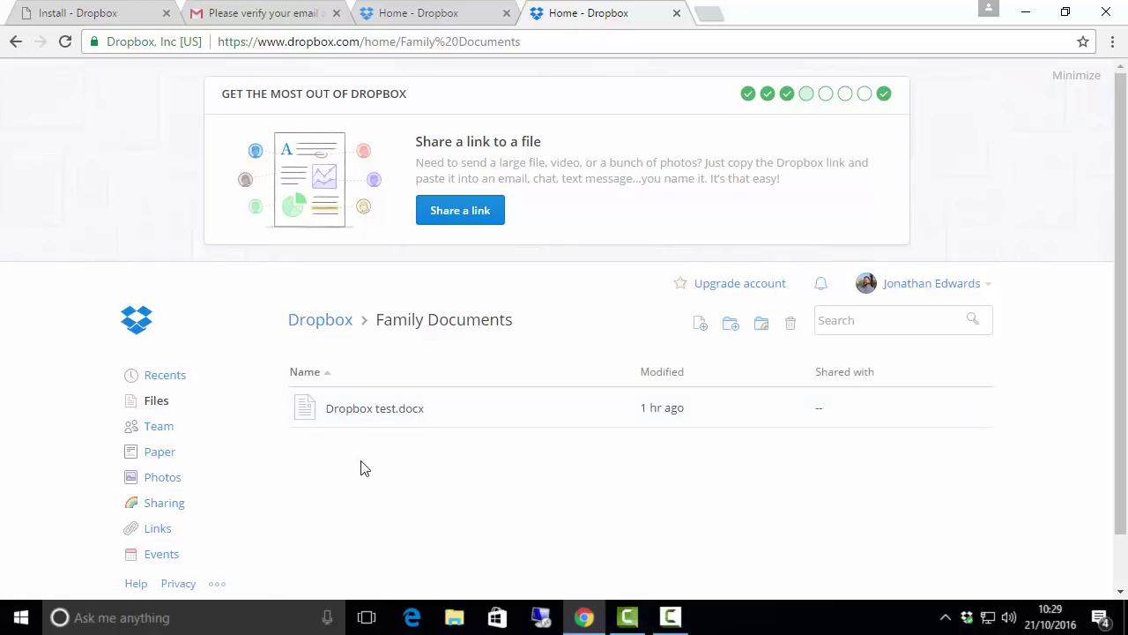
{"action": "left_click", "coordinate": [381, 414]}
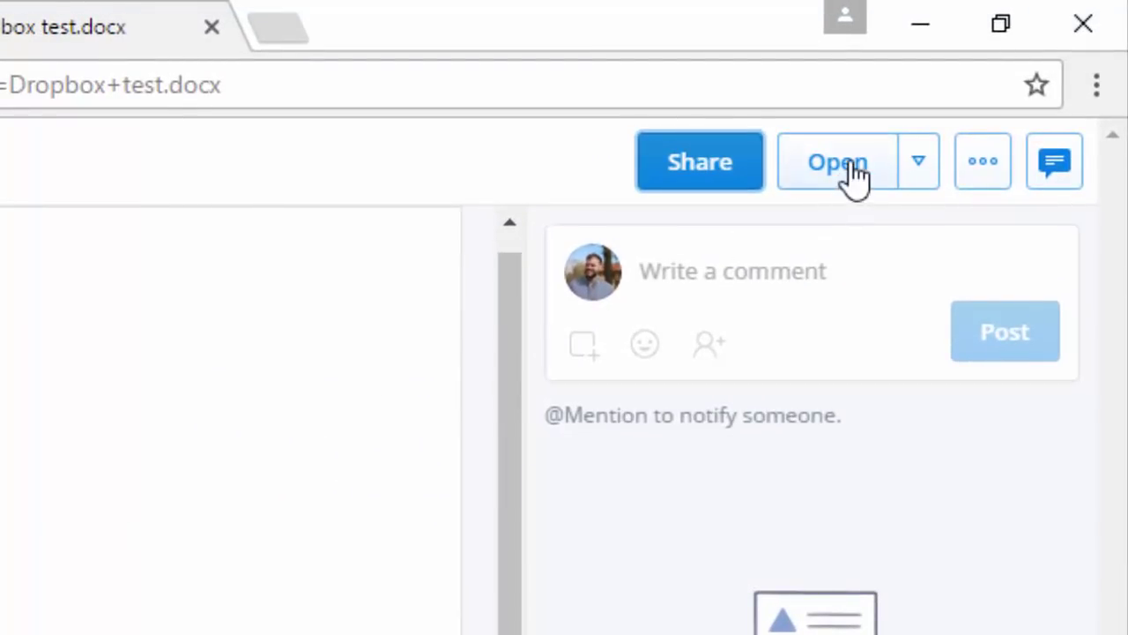
{"action": "left_click", "coordinate": [919, 163]}
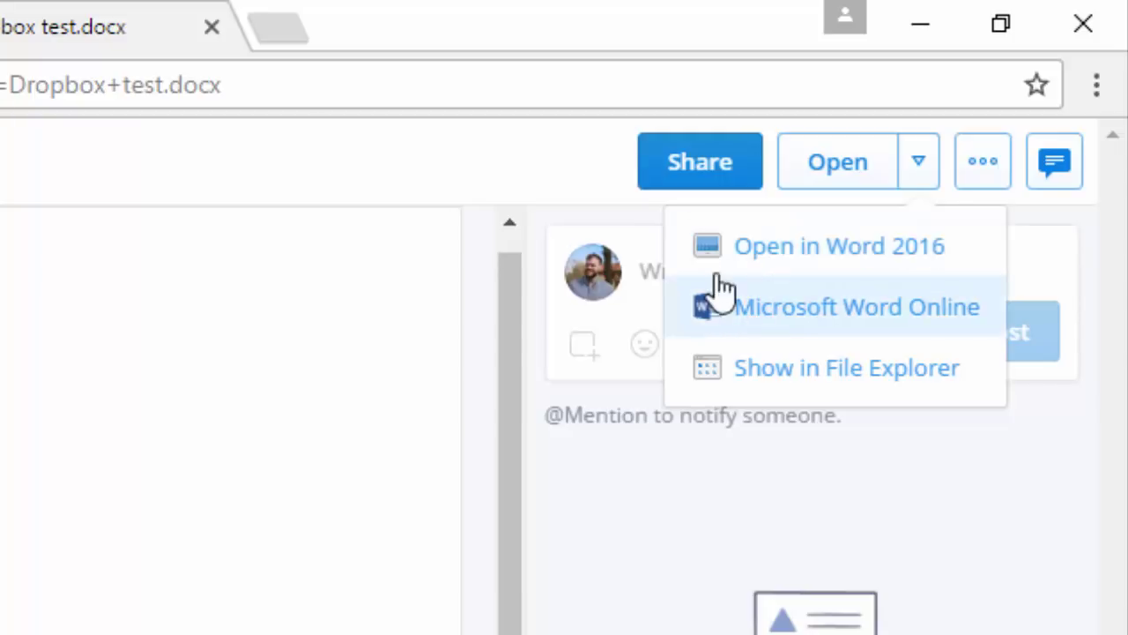
{"action": "left_click", "coordinate": [843, 251]}
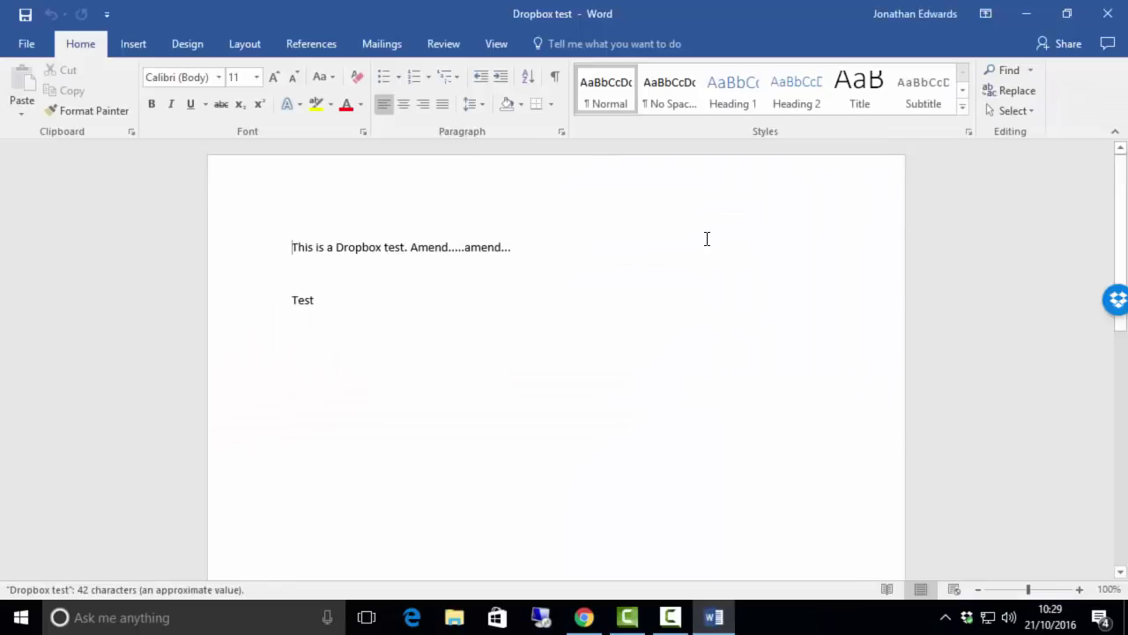
Step: Review the Dropbox test text in Word 2016, then close the document
{"action": "left_click", "coordinate": [494, 298]}
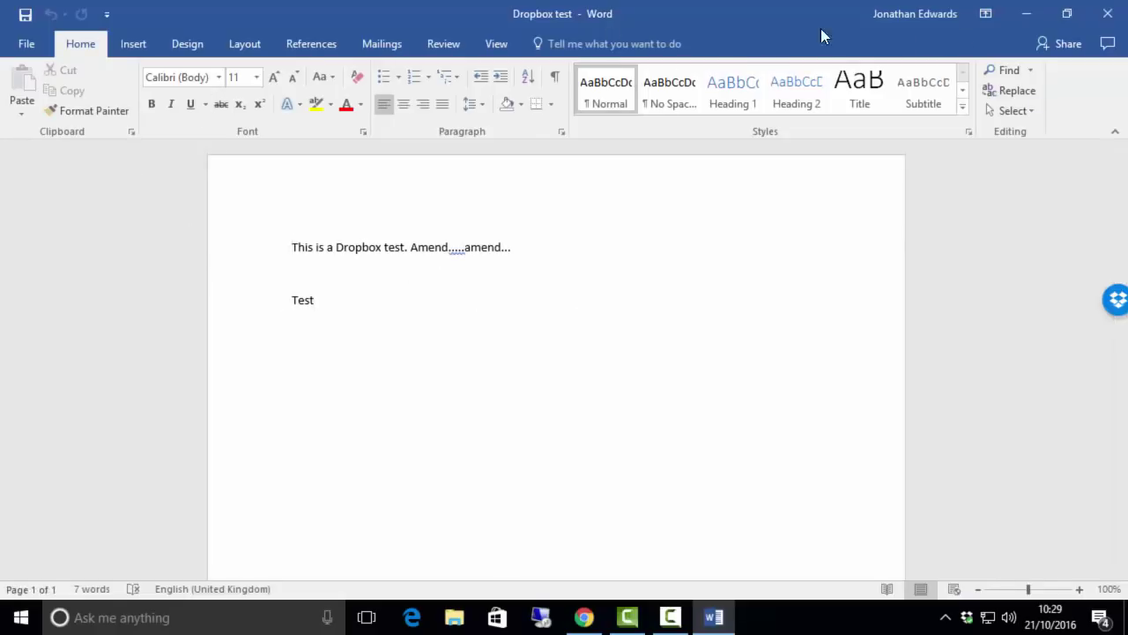
{"action": "left_click", "coordinate": [26, 44]}
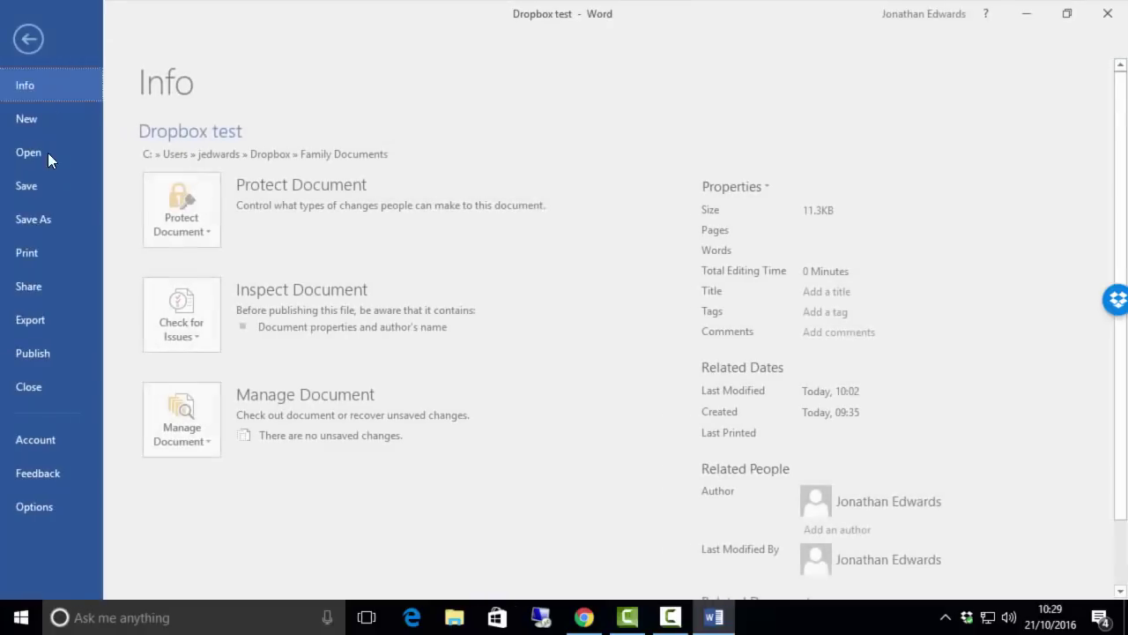
{"action": "left_click", "coordinate": [54, 389]}
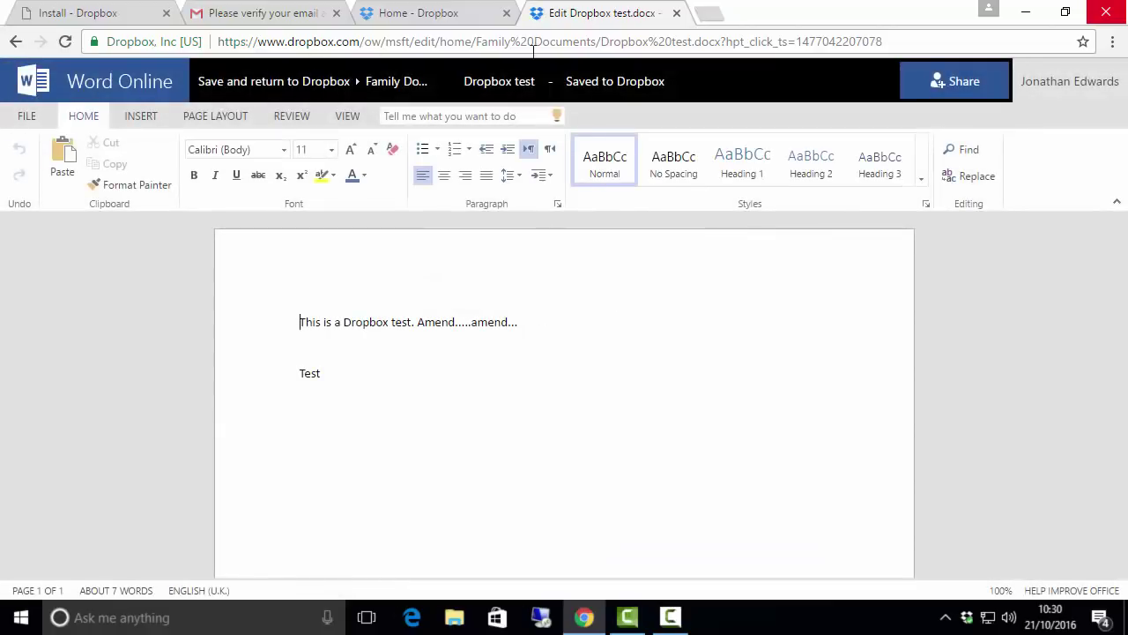
Step: Add a new 'Test' line below the existing one and save back to Dropbox
{"action": "left_click", "coordinate": [396, 373]}
{"action": "key", "text": "Return"}
{"action": "type", "text": "Test"}
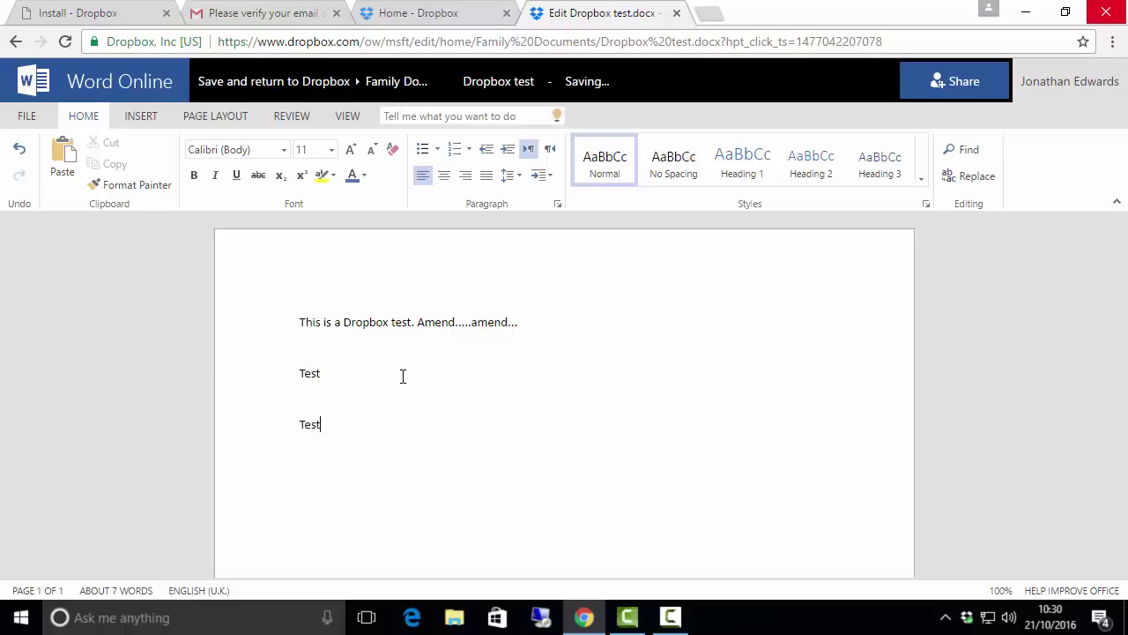
{"action": "left_click", "coordinate": [408, 322]}
{"action": "left_click", "coordinate": [257, 93]}
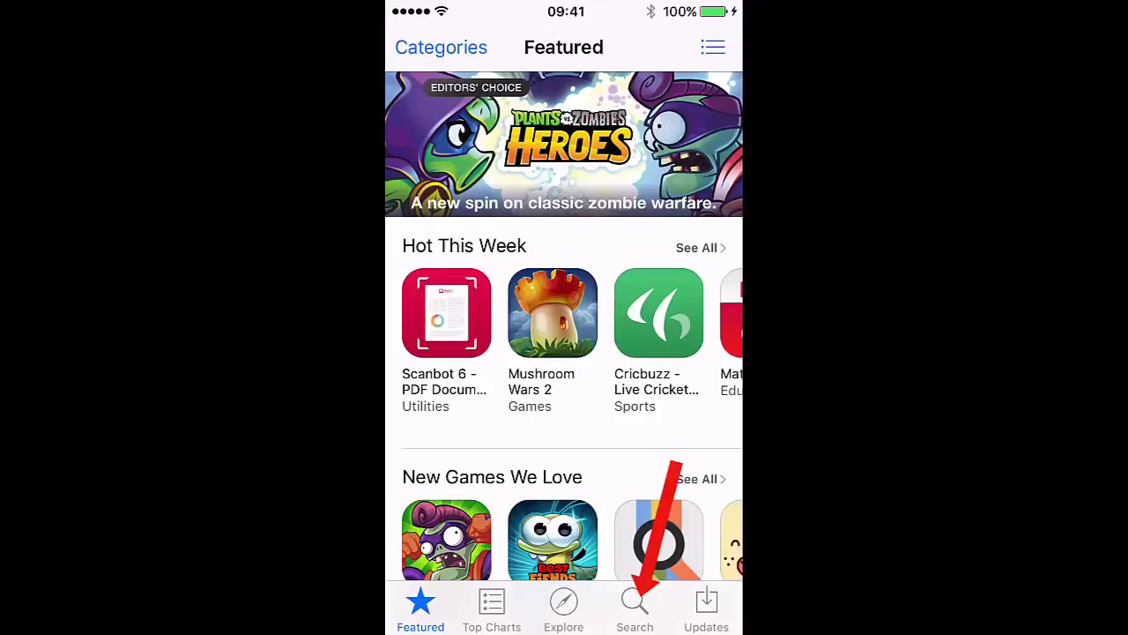
Step: Search the App Store for 'dropbox', install the Dropbox app and launch it
{"action": "left_click", "coordinate": [635, 609]}
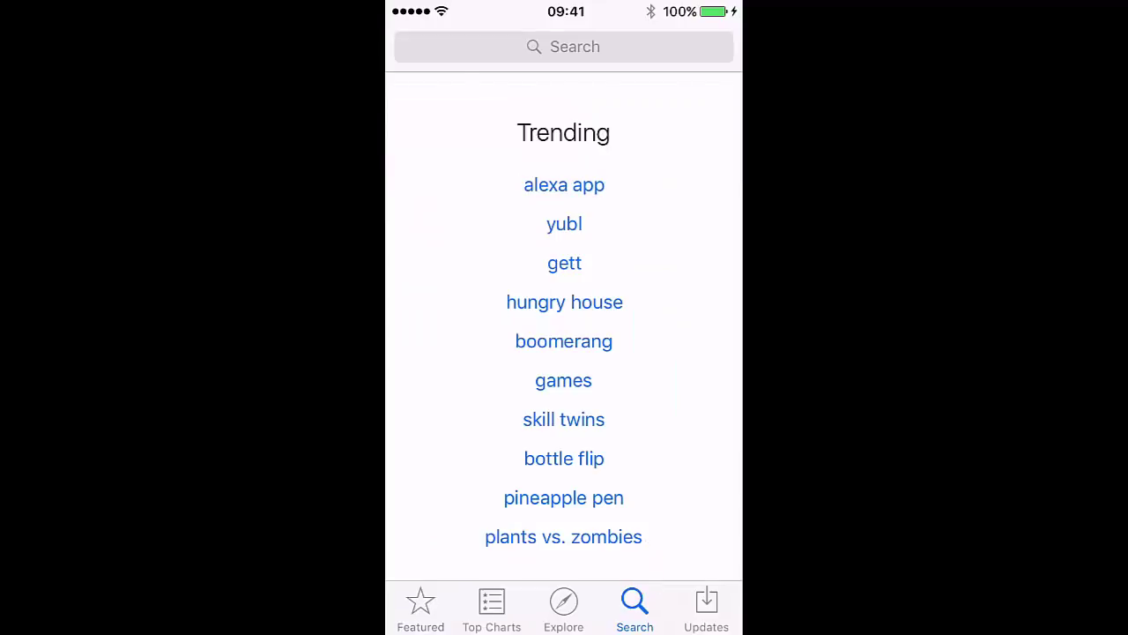
{"action": "left_click", "coordinate": [564, 47]}
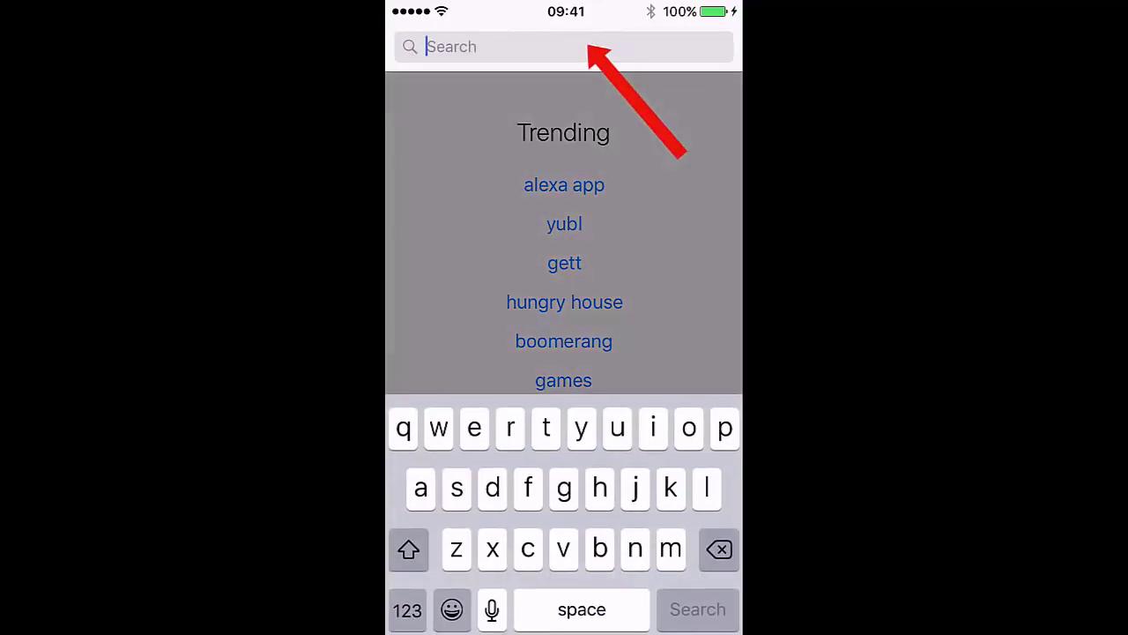
{"action": "type", "text": "dropbox"}
{"action": "left_click", "coordinate": [437, 96]}
{"action": "scroll", "coordinate": [564, 335], "scroll_direction": "down", "scroll_amount": 1}
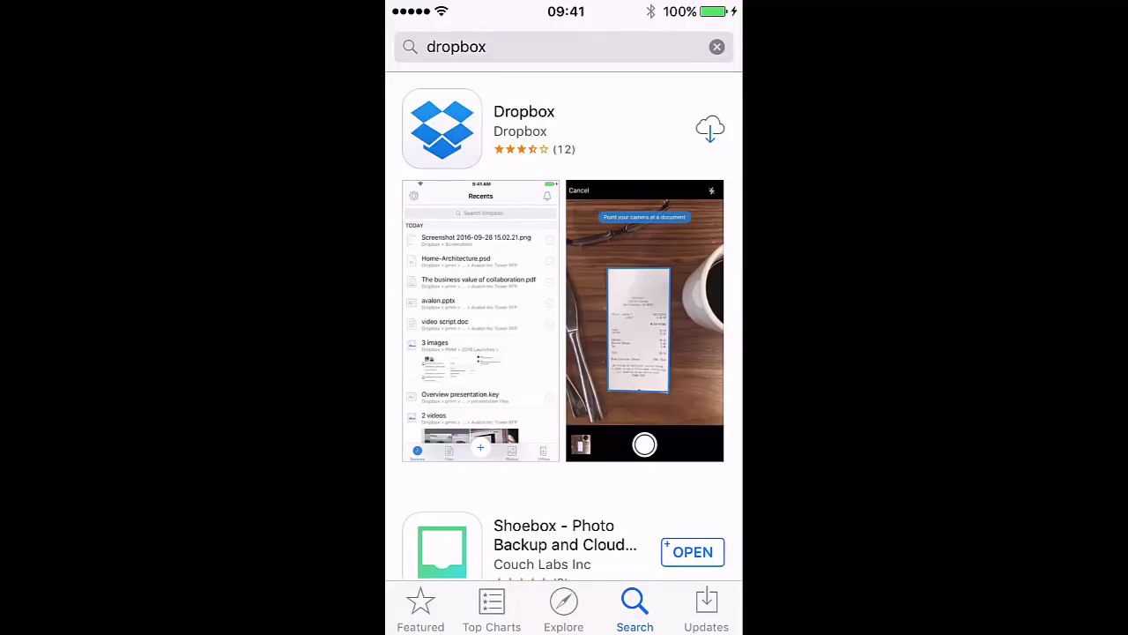
{"action": "left_click", "coordinate": [709, 128]}
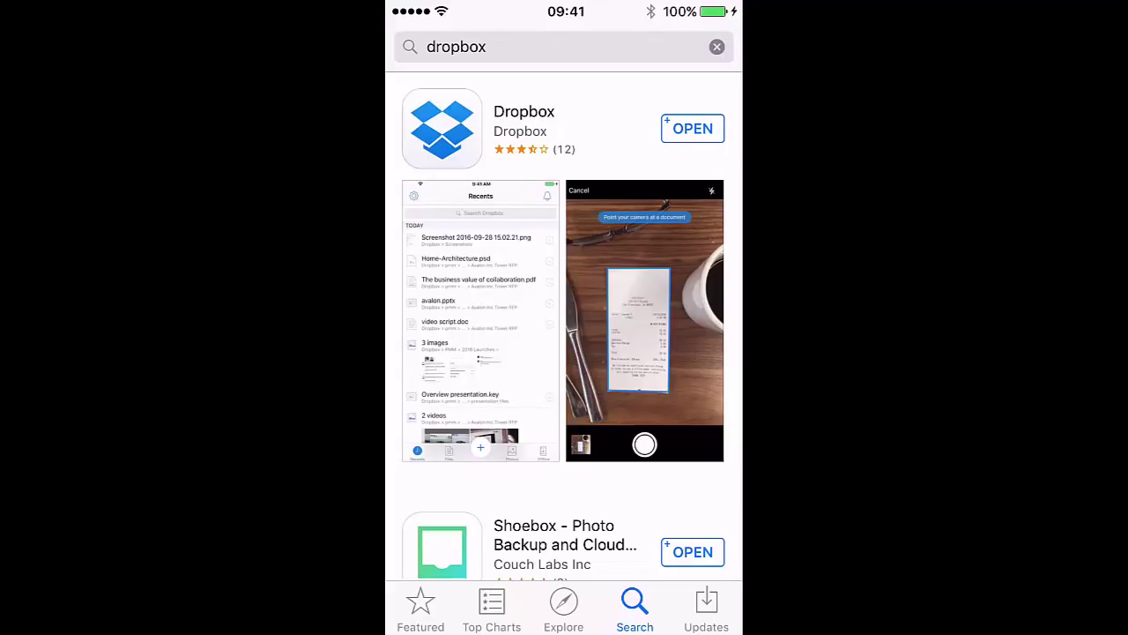
{"action": "left_click", "coordinate": [693, 129]}
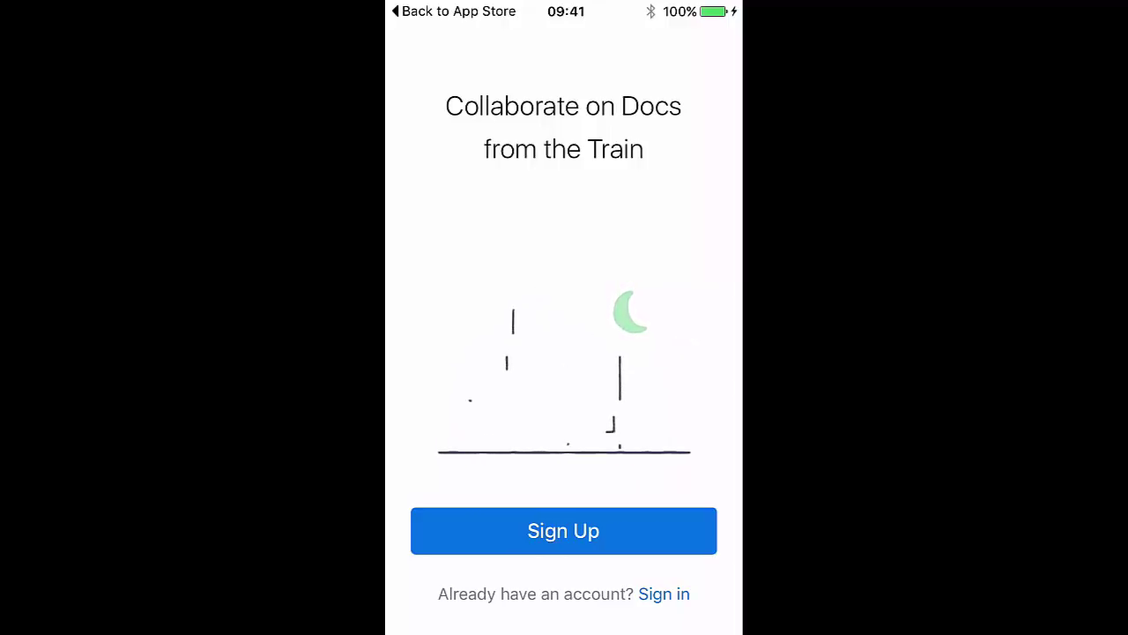
Step: Sign in to the Dropbox app with the account's e-mail address and password
{"action": "left_click", "coordinate": [664, 594]}
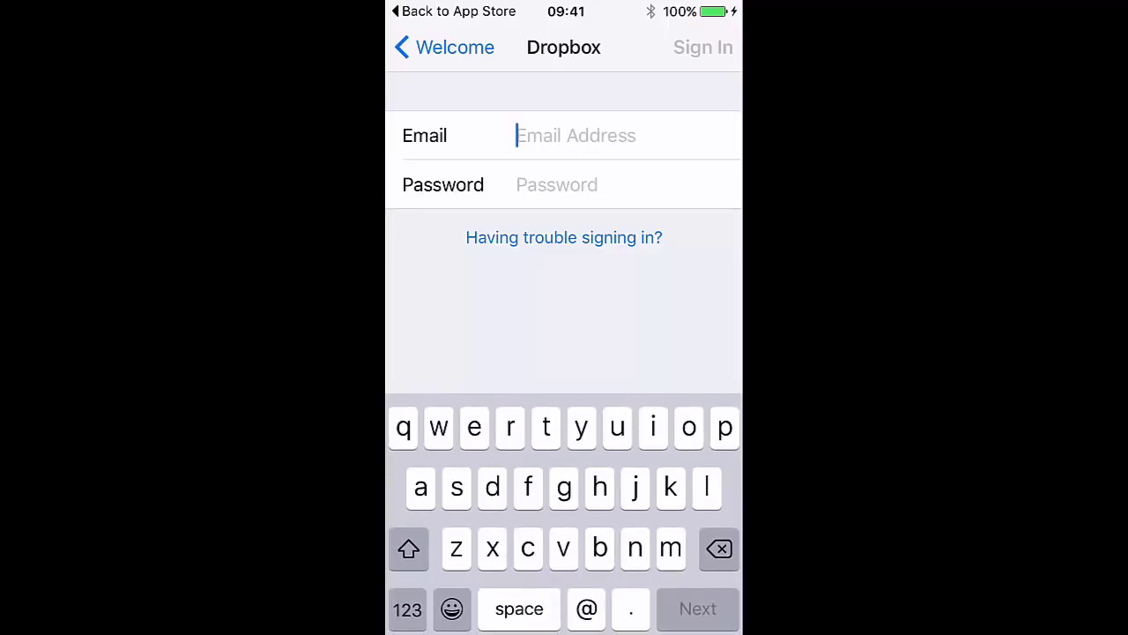
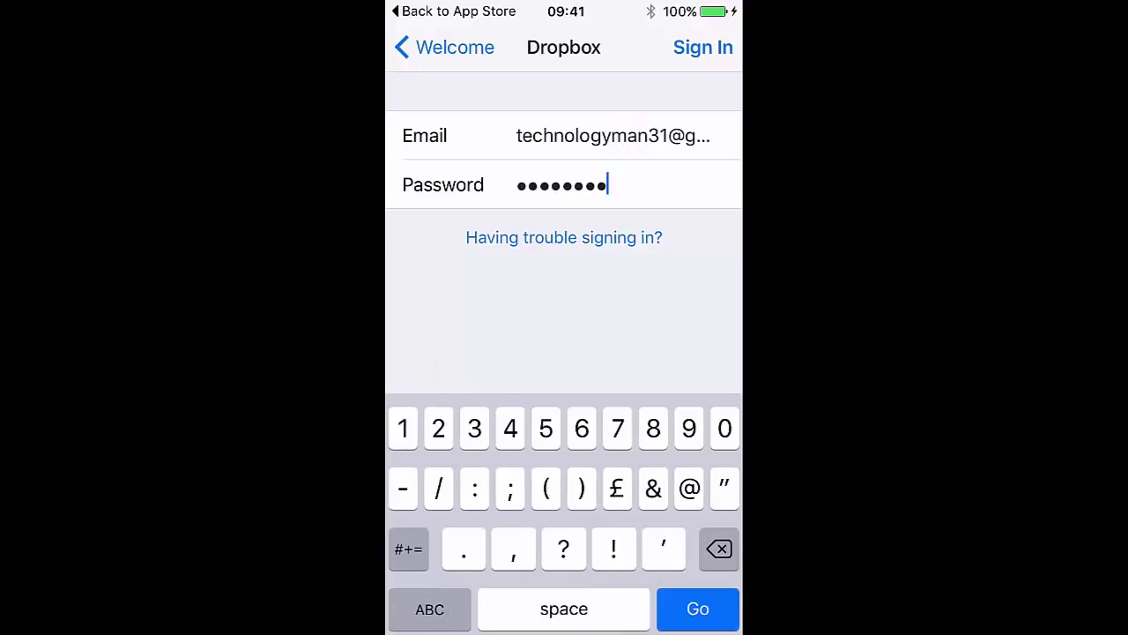
{"action": "key", "text": "Return"}
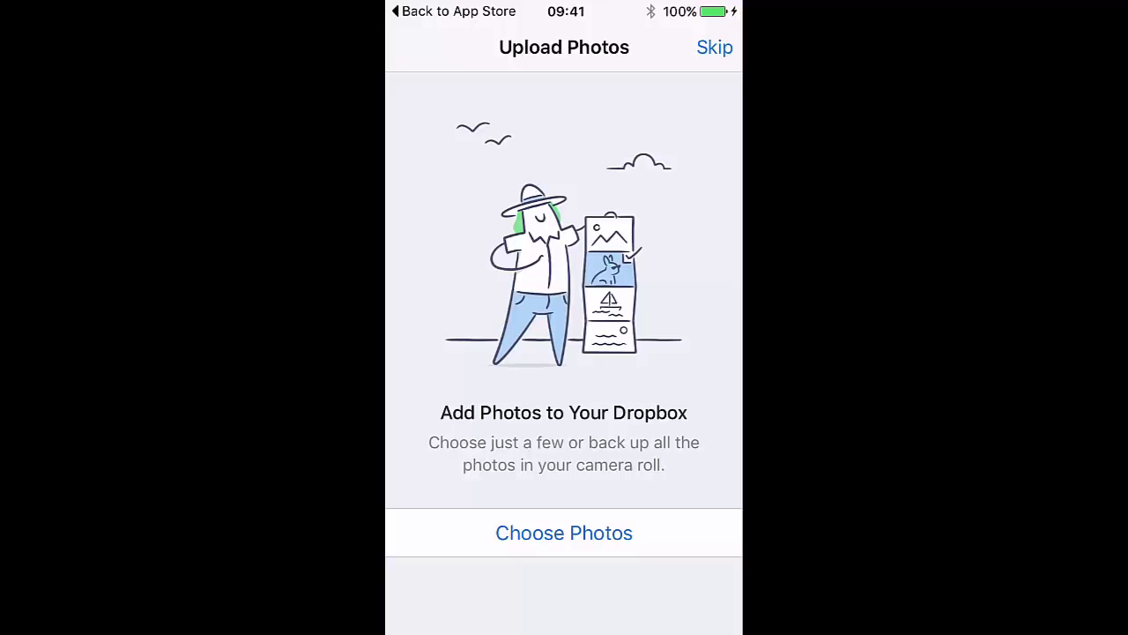
Step: Grant Dropbox photo access, cancel the Camera Roll picker and skip photo upload
{"action": "left_click", "coordinate": [564, 532]}
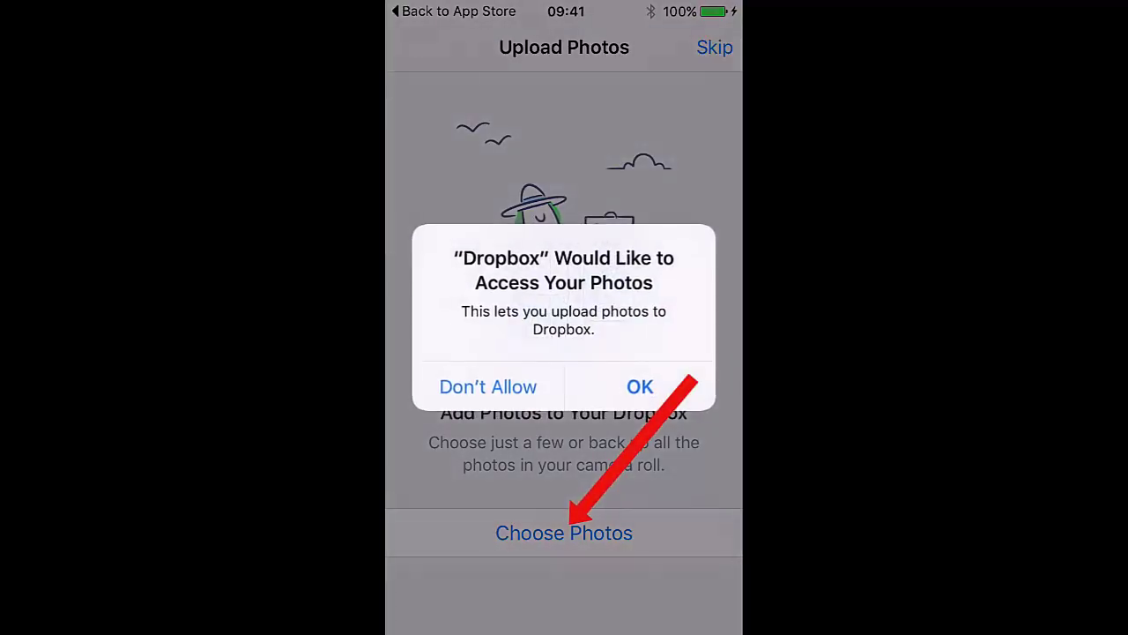
{"action": "left_click", "coordinate": [640, 386]}
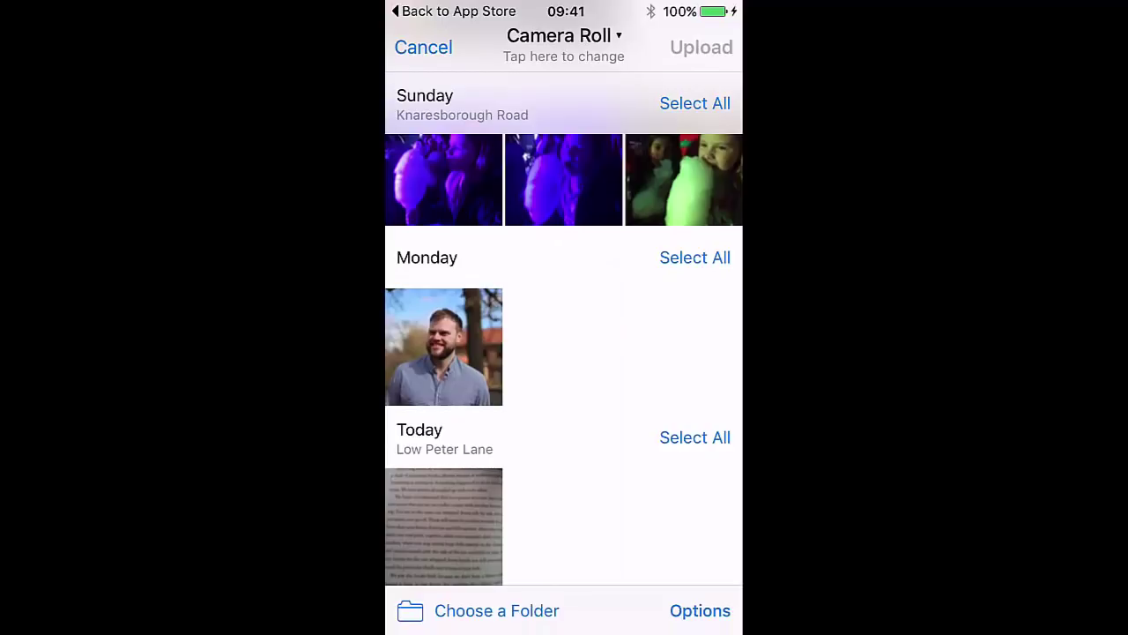
{"action": "left_click", "coordinate": [423, 47]}
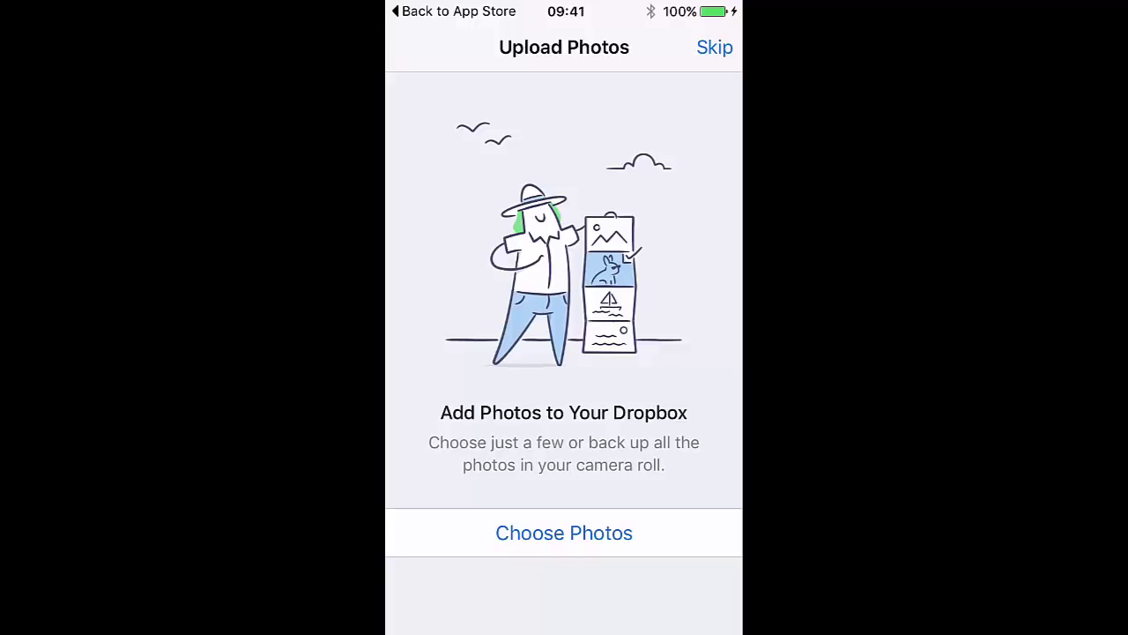
{"action": "left_click", "coordinate": [714, 47]}
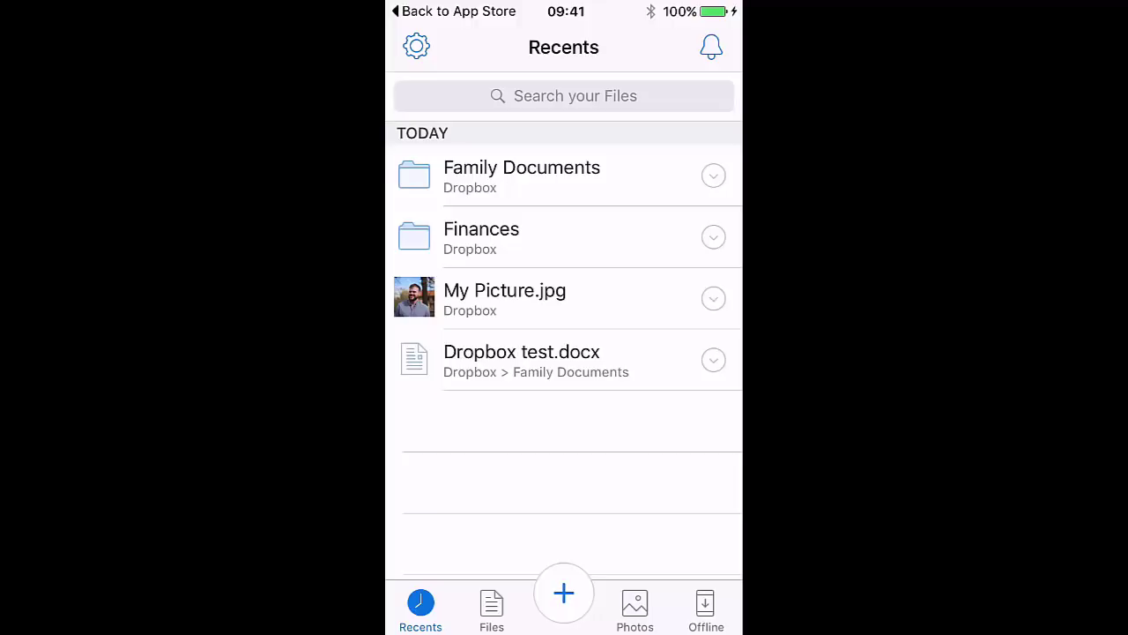
Step: Open Dropbox test.docx in Family Documents and choose to edit it in Word
{"action": "left_click", "coordinate": [522, 177]}
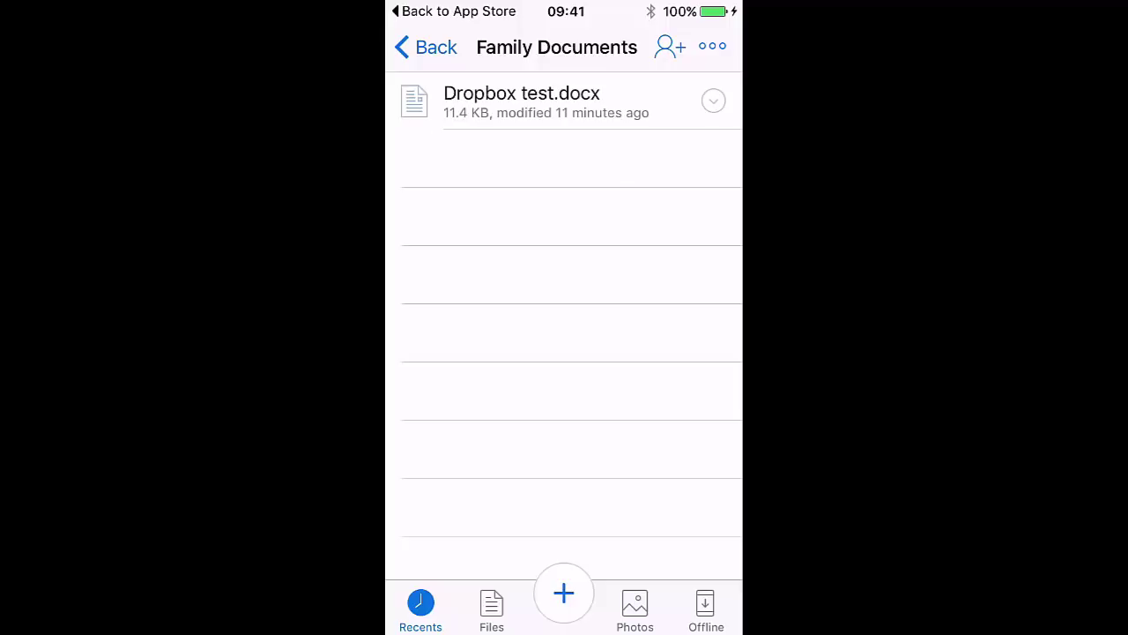
{"action": "left_click", "coordinate": [522, 101]}
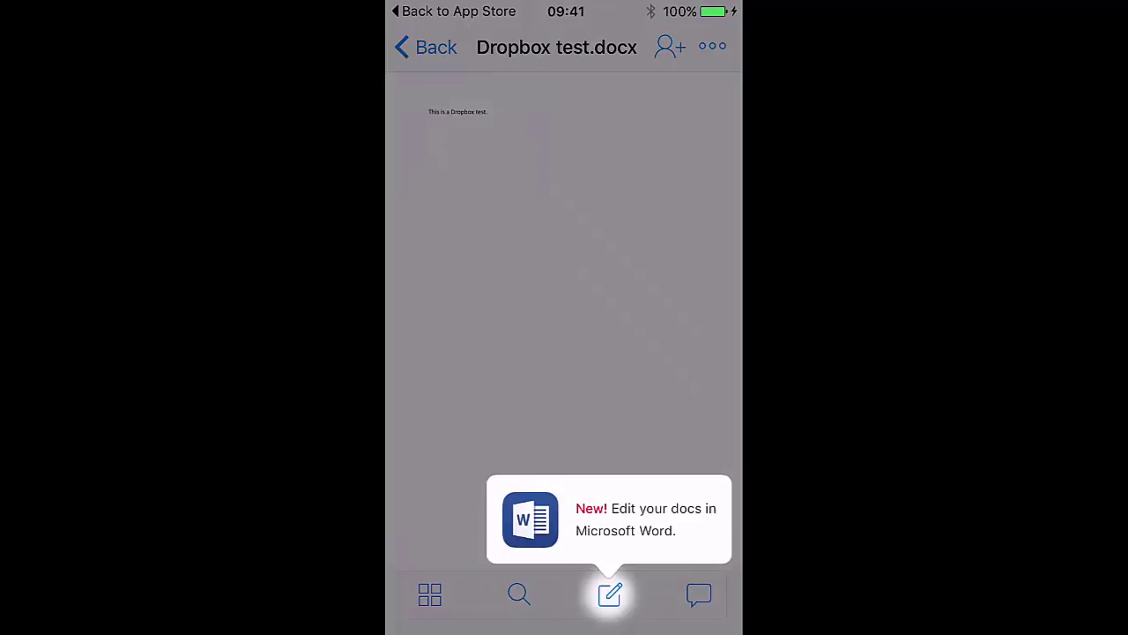
{"action": "left_click", "coordinate": [609, 594]}
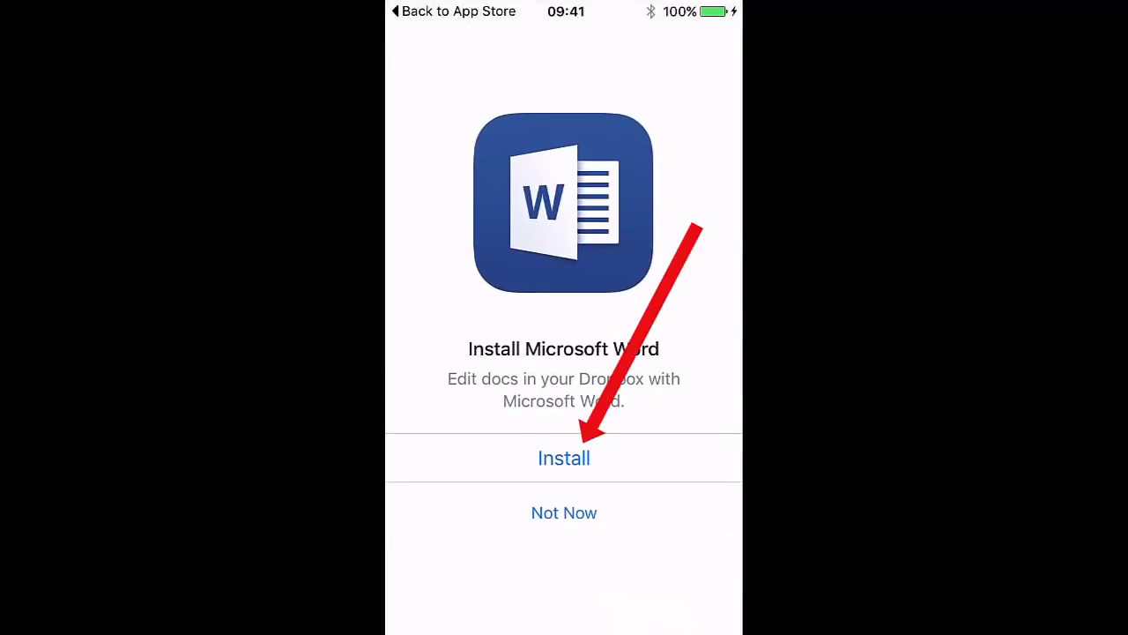
Step: Install Microsoft Word from the App Store, launch it, and allow it to open Dropbox
{"action": "left_click", "coordinate": [564, 457]}
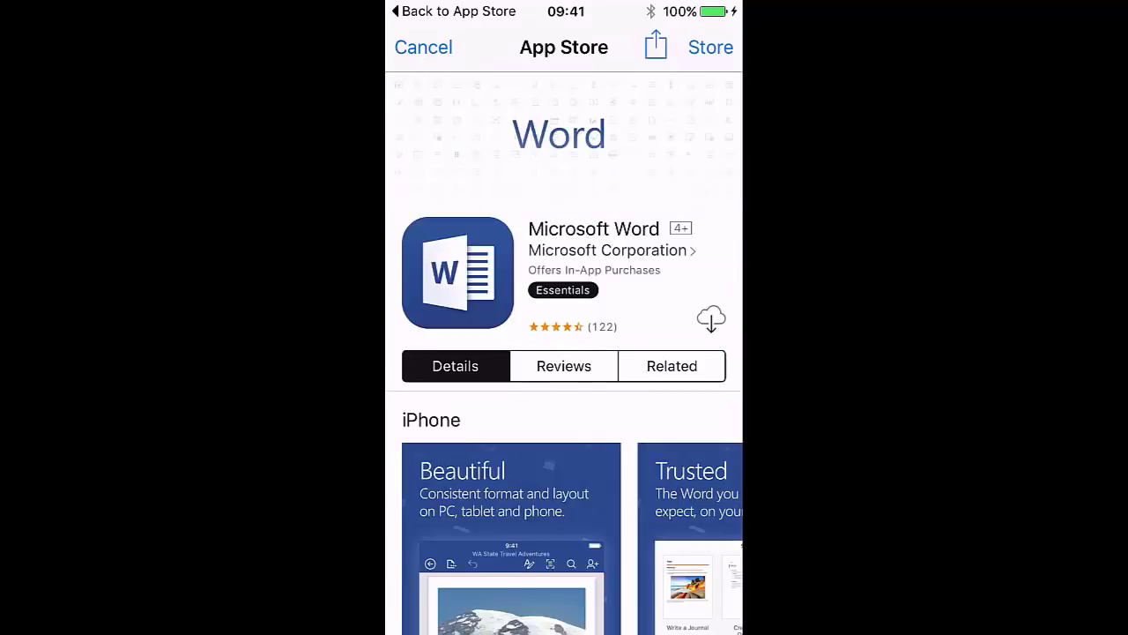
{"action": "left_click", "coordinate": [711, 318]}
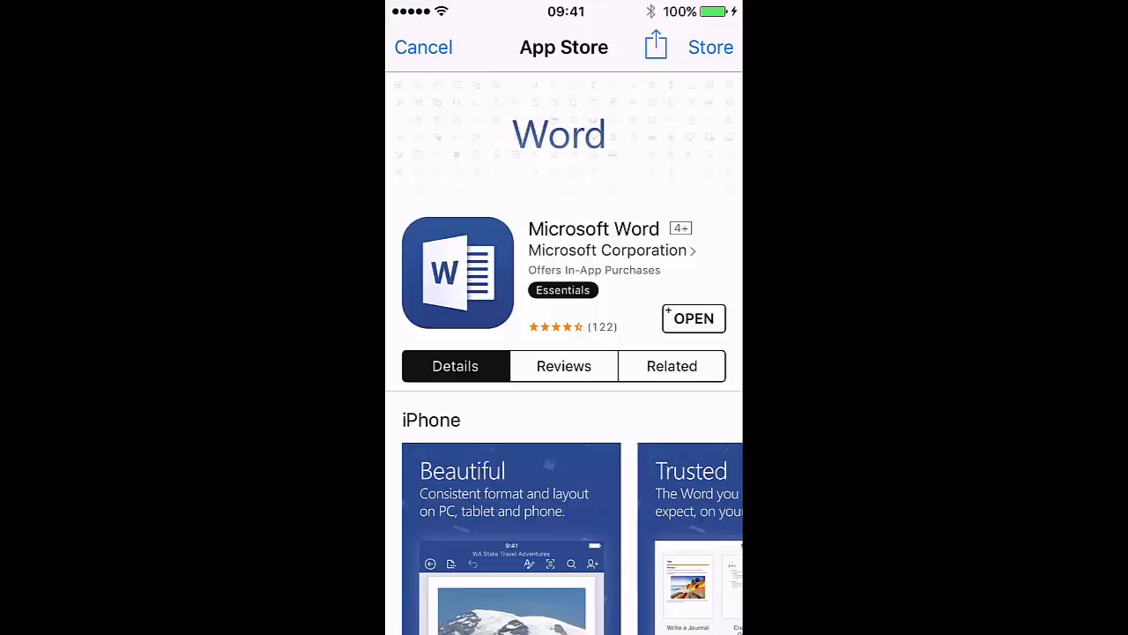
{"action": "left_click", "coordinate": [694, 318]}
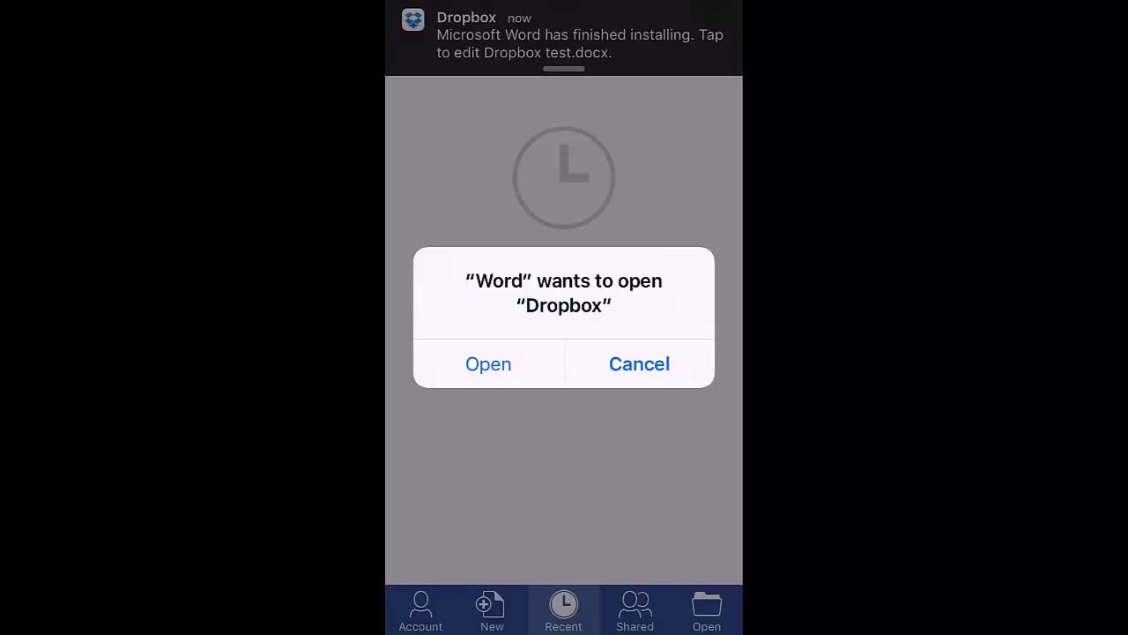
{"action": "left_click", "coordinate": [488, 364]}
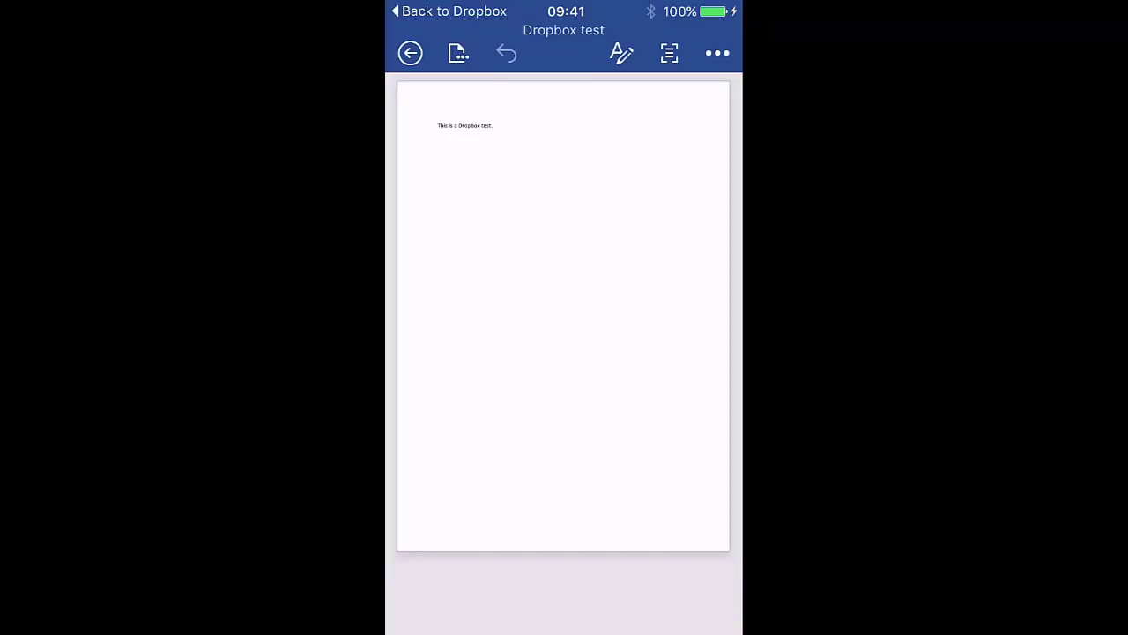
Step: Type 'Amend' after the first sentence with two new lines, then save back to Dropbox
{"action": "left_click", "coordinate": [493, 125]}
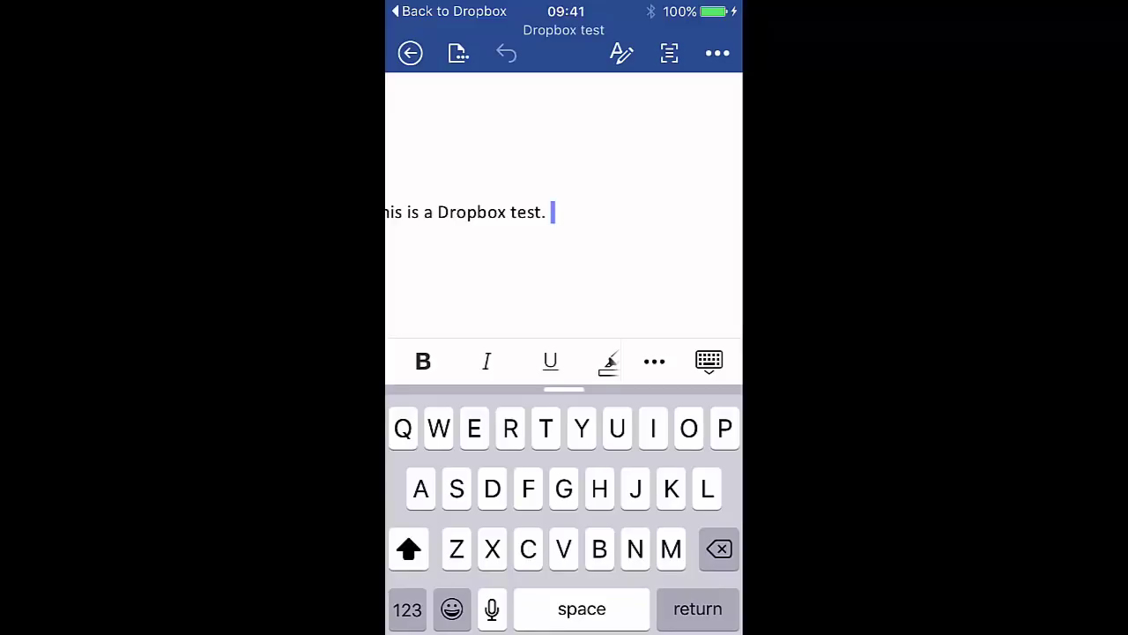
{"action": "type", "text": "Amend"}
{"action": "key", "text": "Return"}
{"action": "key", "text": "Return"}
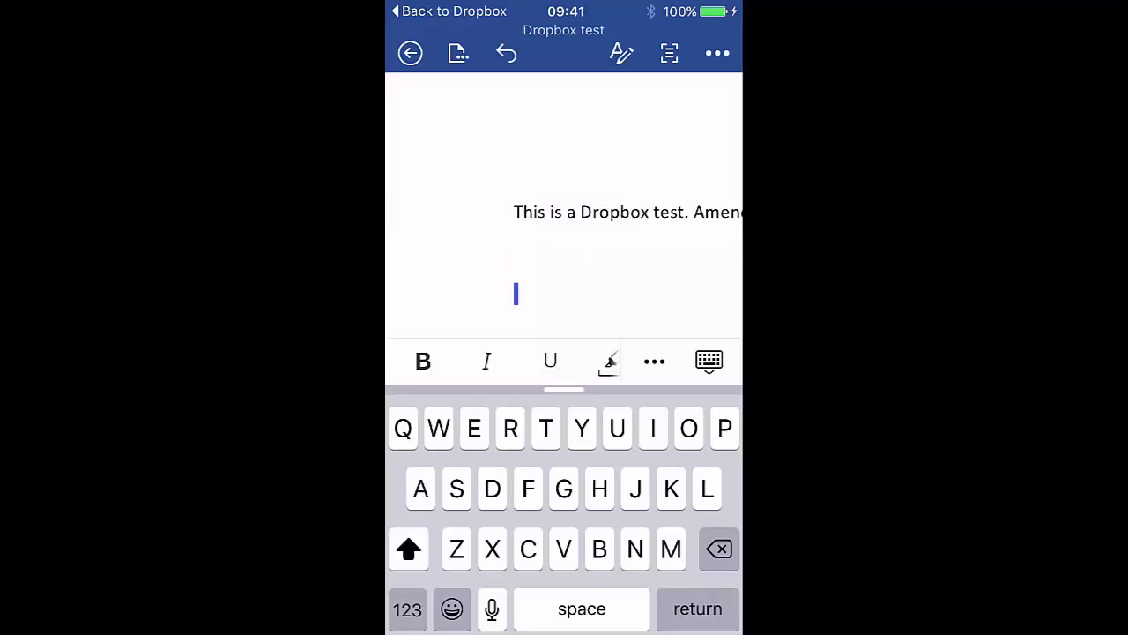
{"action": "scroll", "coordinate": [564, 212], "scroll_direction": "right", "scroll_amount": 3}
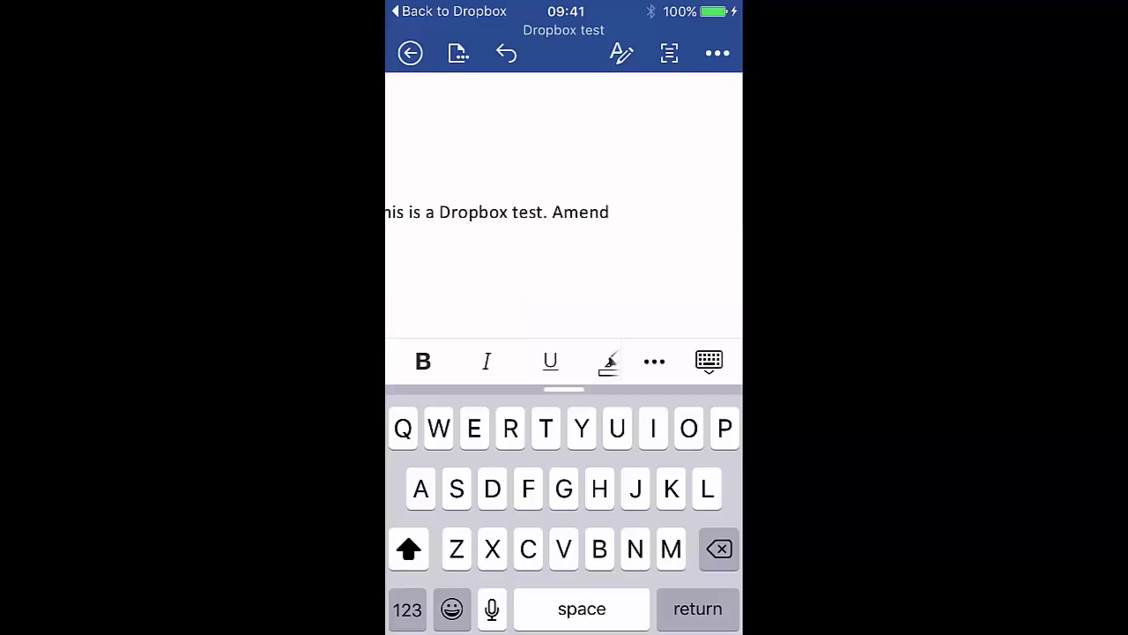
{"action": "left_click", "coordinate": [410, 53]}
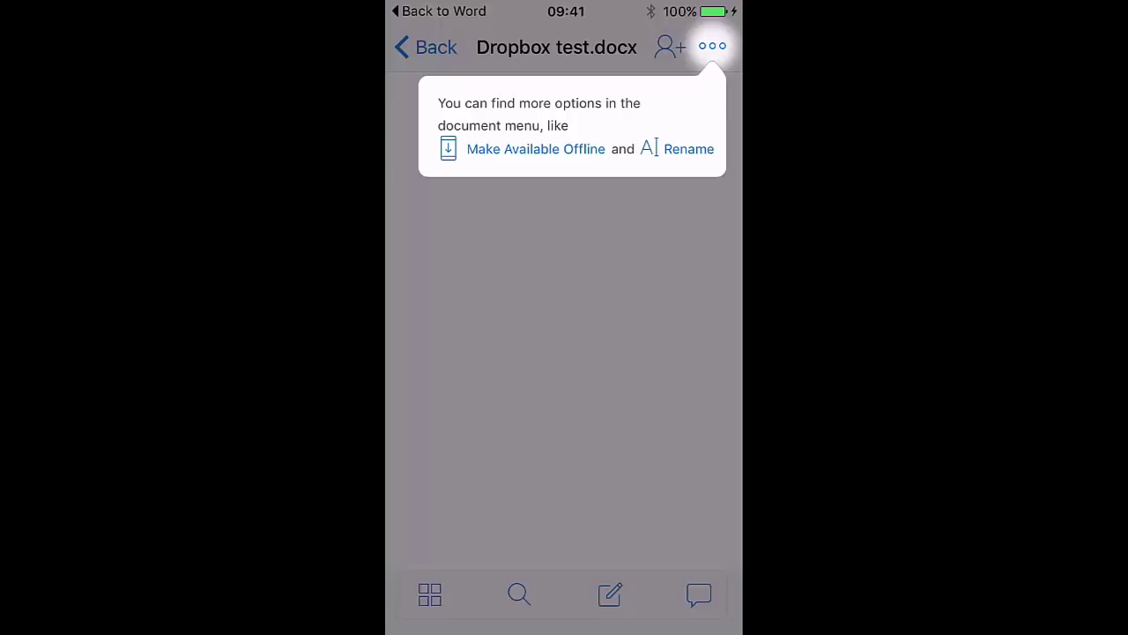
Step: Dismiss the document options tip and go back to Family Documents
{"action": "left_click", "coordinate": [425, 47]}
{"action": "left_click", "coordinate": [425, 47]}
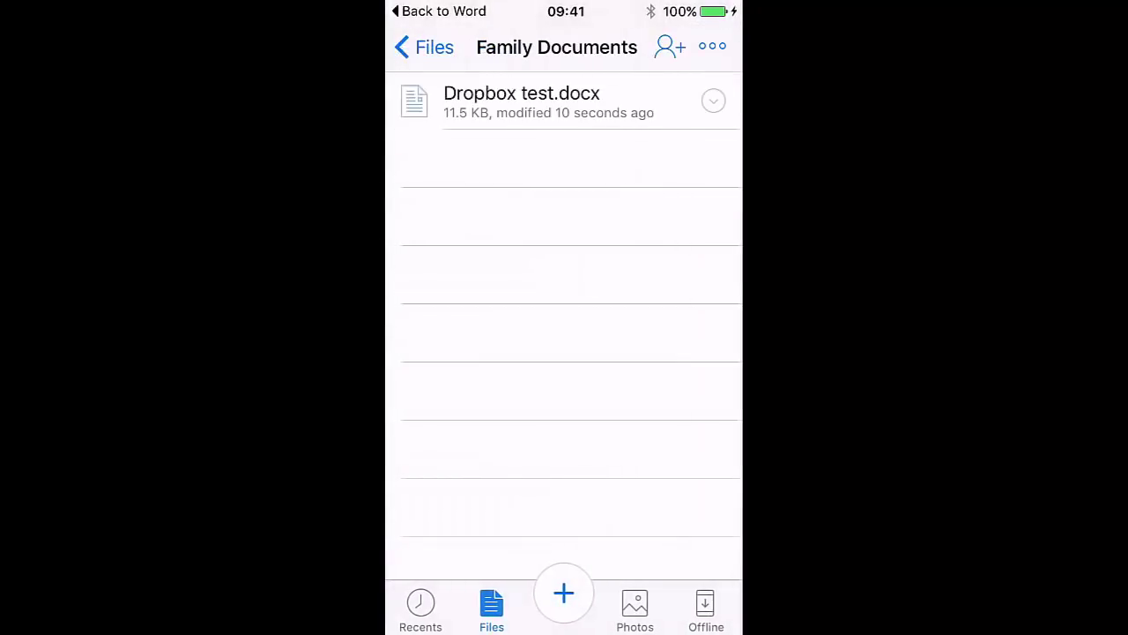